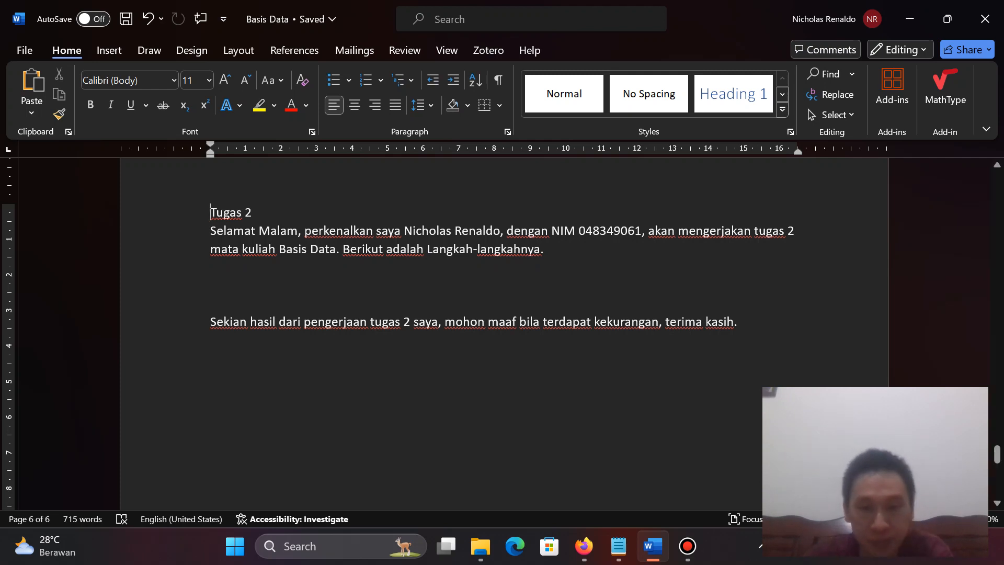
Open the XAMPP Control Panel from the desktop, stop the running Apache module and close the panel
key(super+d)
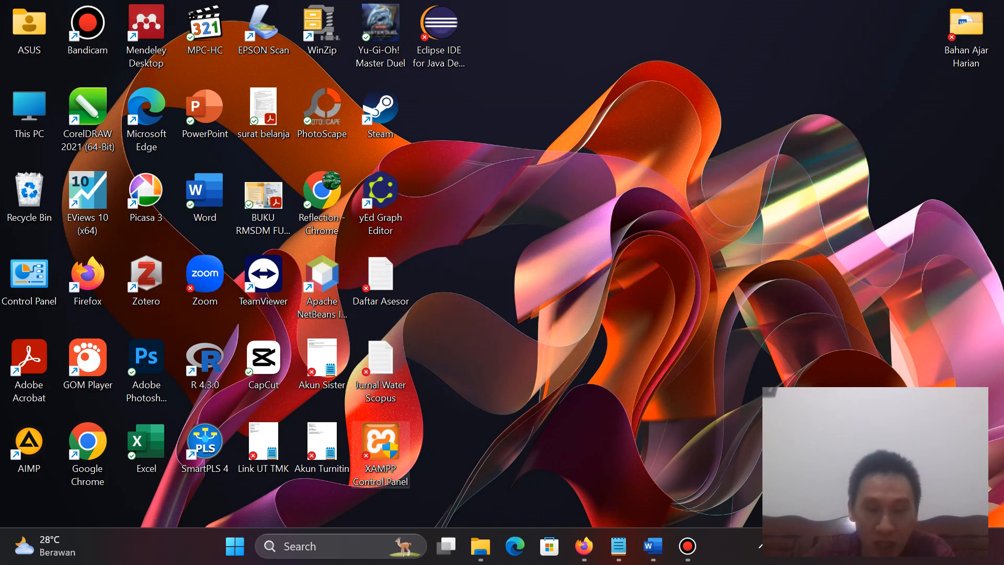
double_click(380, 444)
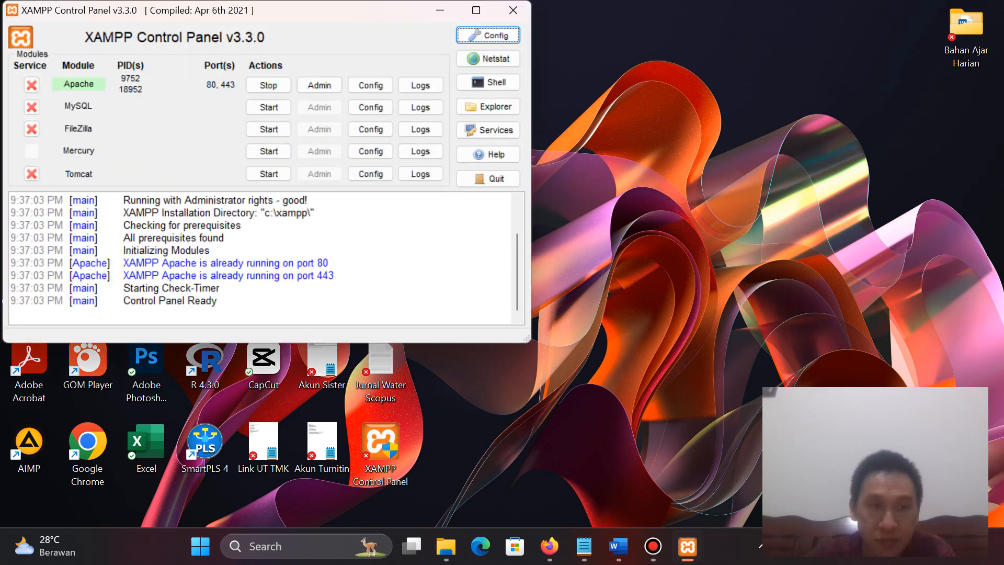
click(269, 85)
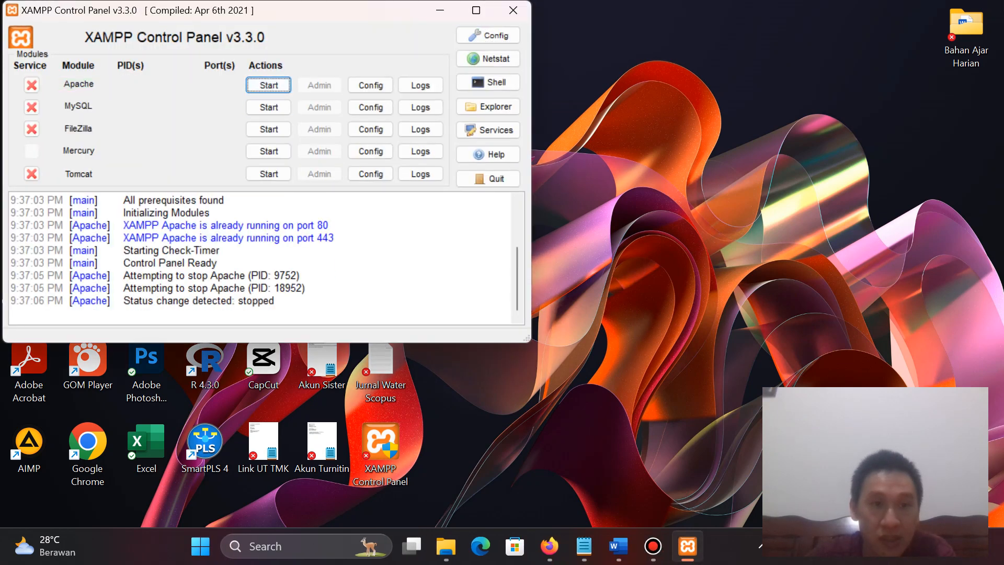
click(513, 10)
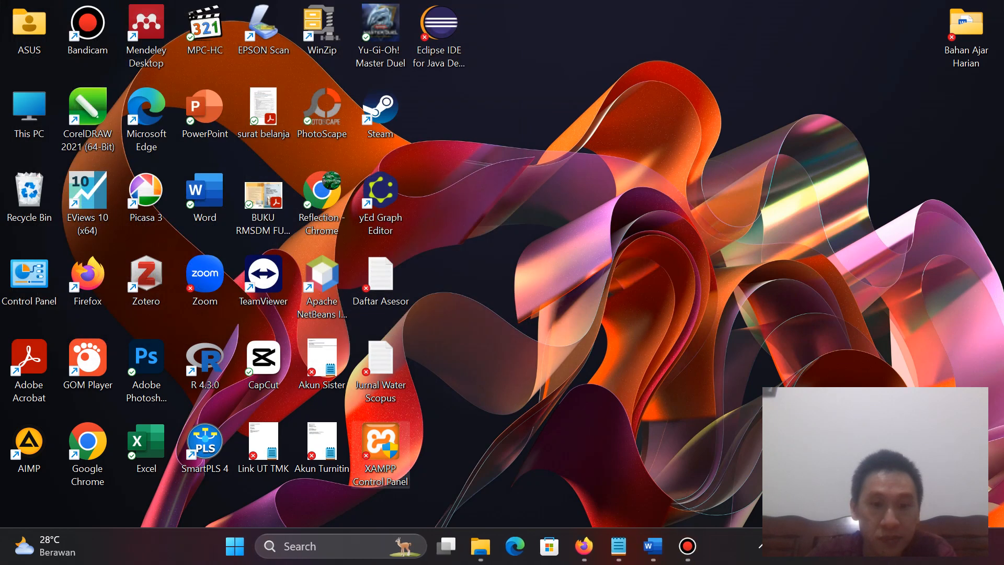
Reopen the XAMPP Control Panel and start the Apache and MySQL modules
double_click(380, 450)
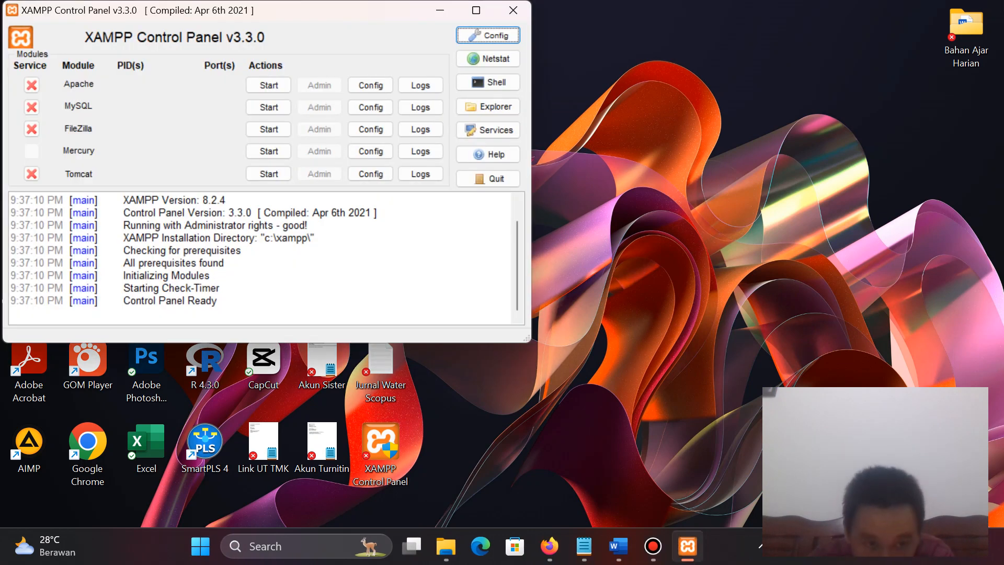
click(269, 85)
click(268, 107)
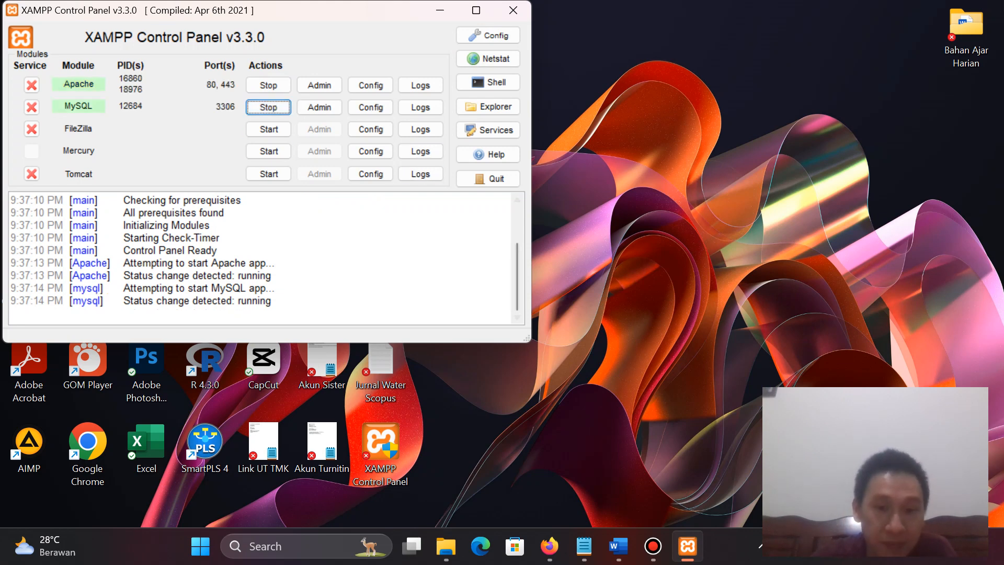
Switch to Firefox, load localhost/phpmyadmin in a new tab and place that tab directly after the first practicum guide PDF
click(549, 546)
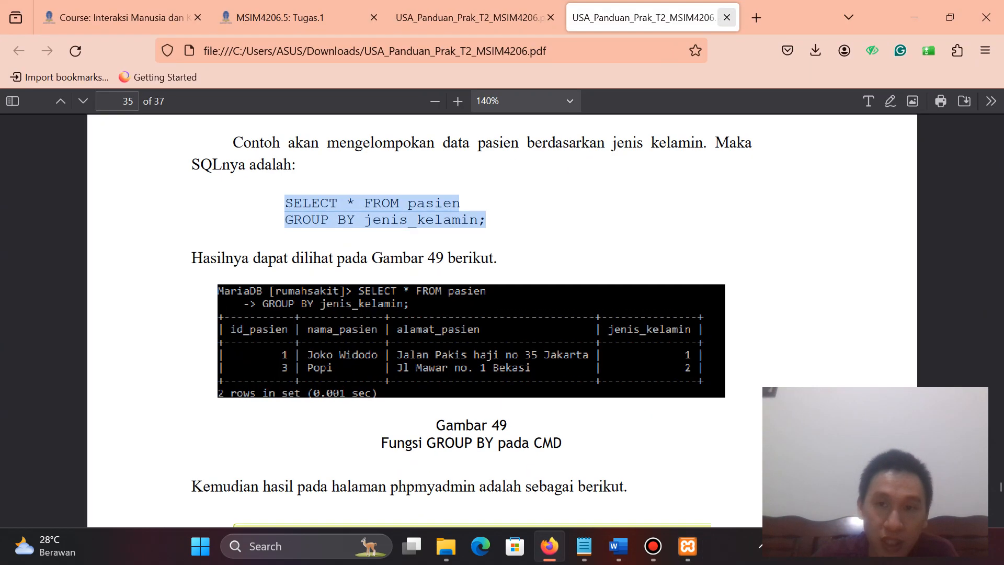
click(757, 17)
text(localhost/)
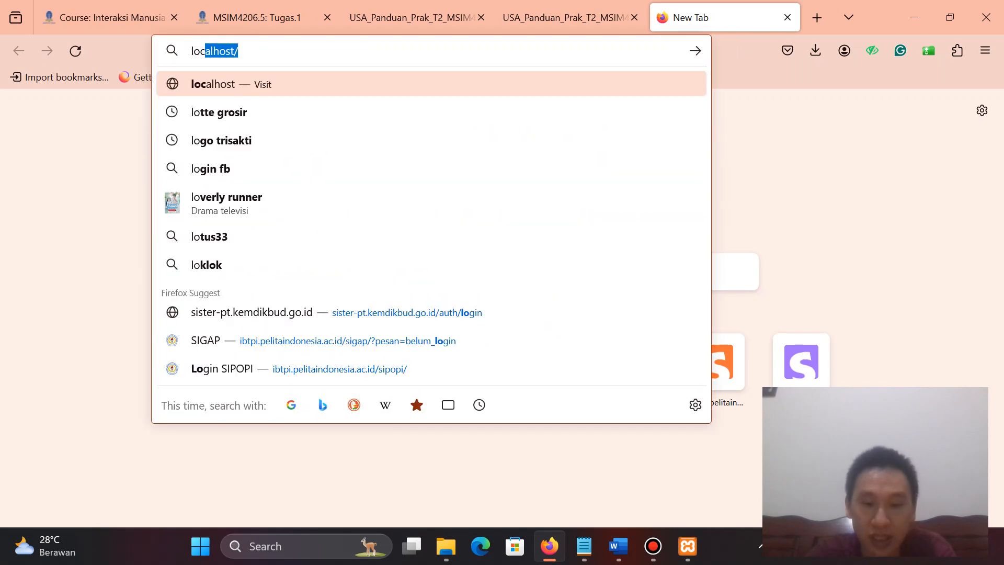
key(Return)
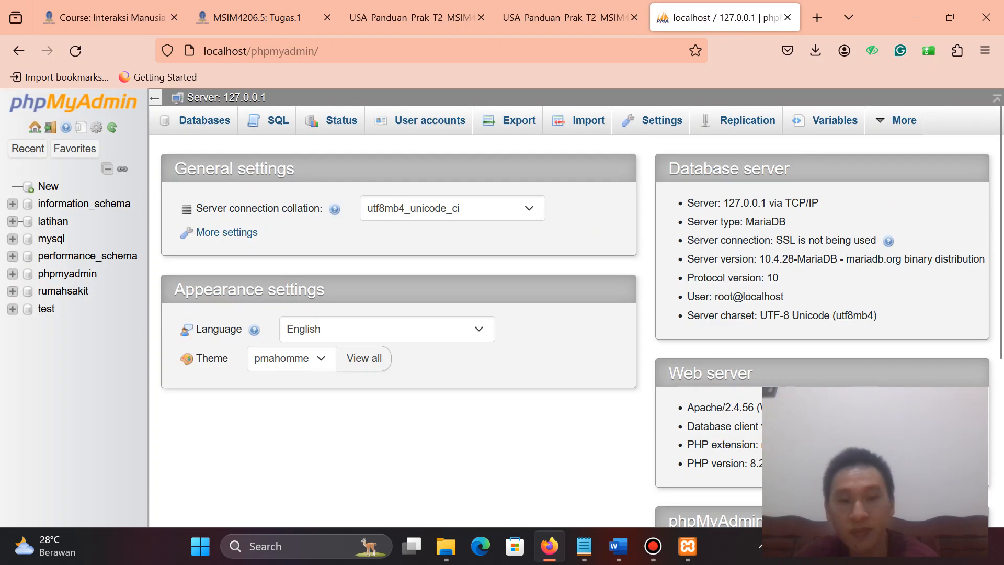
drag(702, 19, 548, 18)
Look through the practicum guide PDF from its first page to the table of DML commands on page 9
click(413, 17)
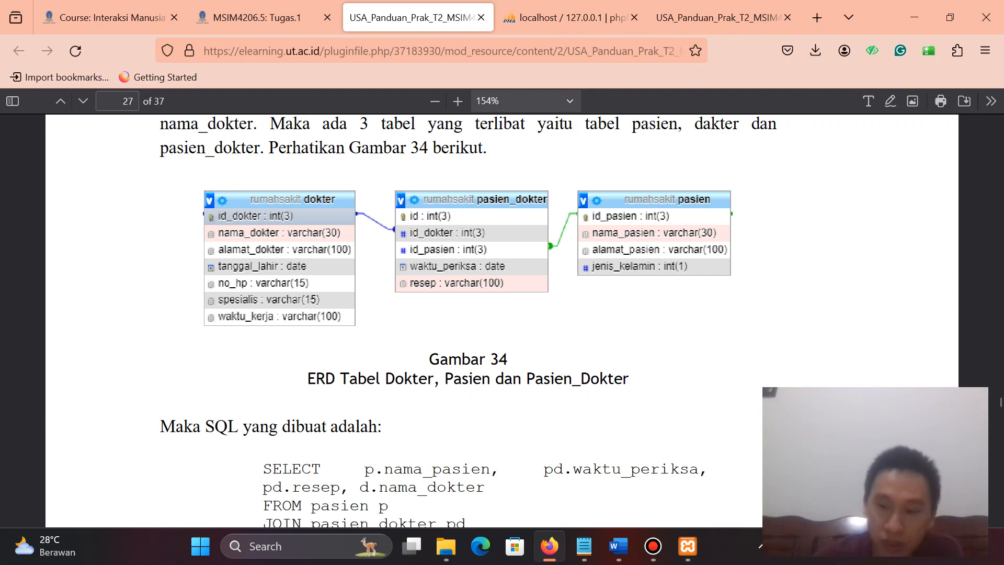
key(Home)
key(Page_Down)
key(Page_Down)
key(Page_Down)
key(Page_Down)
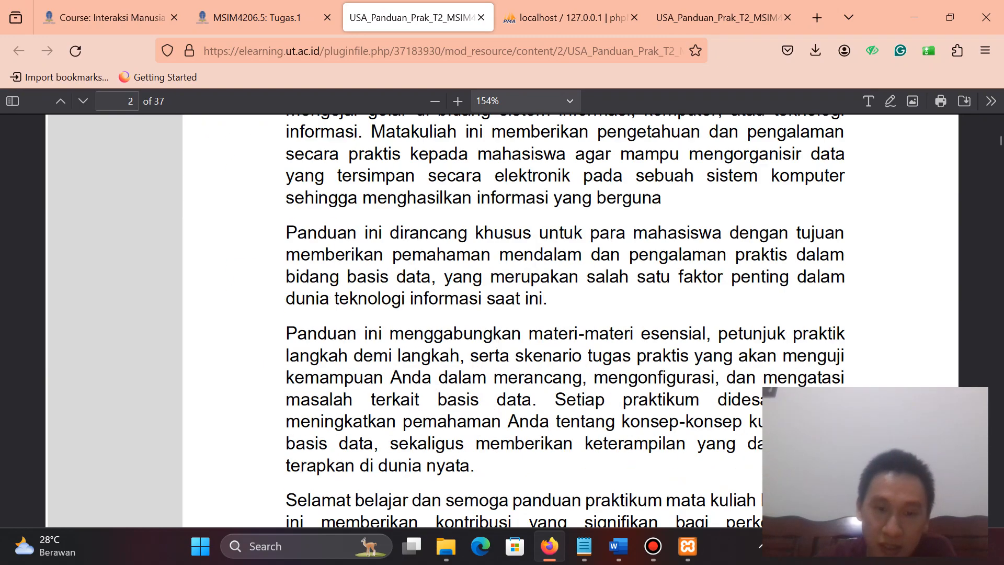
key(Page_Down)
key(Page_Down)
key(Page_Down)
key(Page_Down)
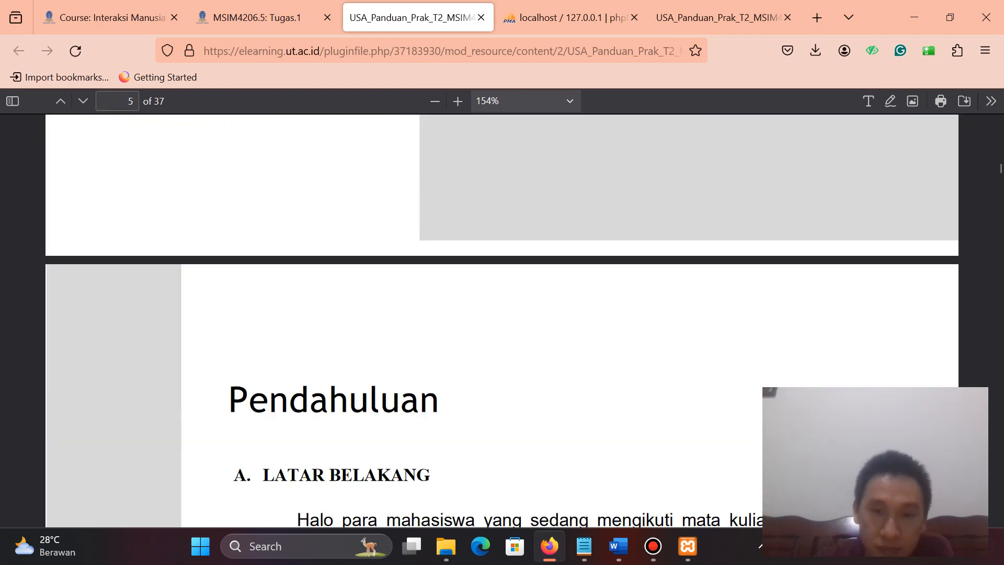
key(Page_Down)
key(Page_Down)
key(Page_Down)
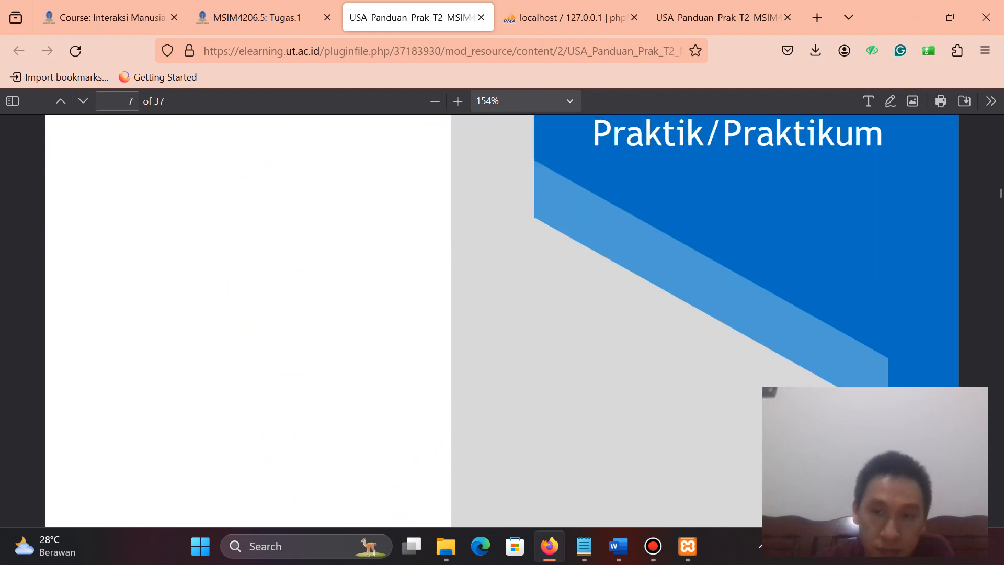
key(Page_Down)
key(Page_Down)
key(Page_Down)
key(Page_Down)
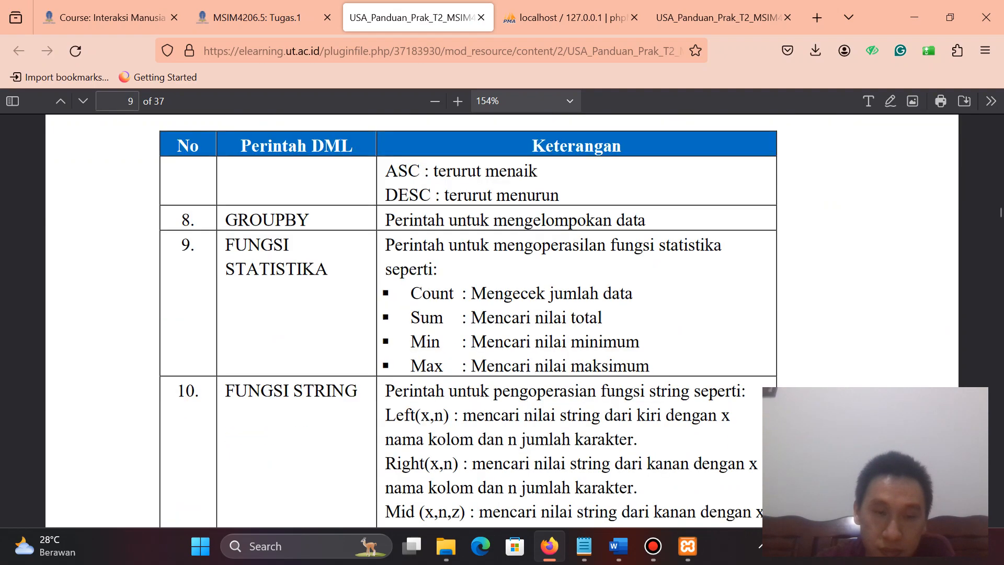
Examine the Entity Relationship Diagram of the hospital case on page 9 of the guide
key(Page_Up)
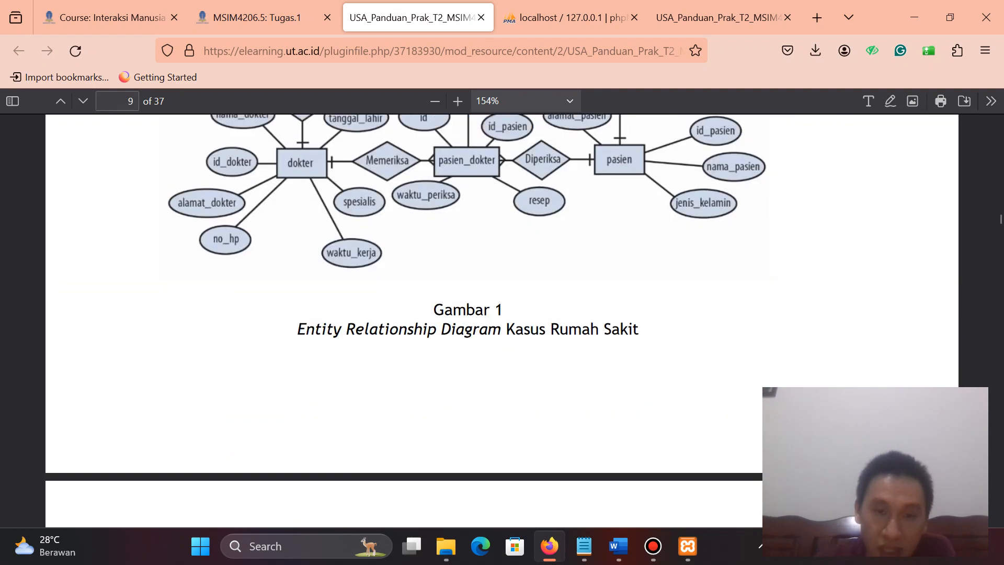
key(Up)
key(Up)
key(Up)
key(Up)
key(Up)
key(Up)
key(Up)
key(Up)
key(Up)
key(Up)
key(Down)
key(Down)
key(Down)
key(Down)
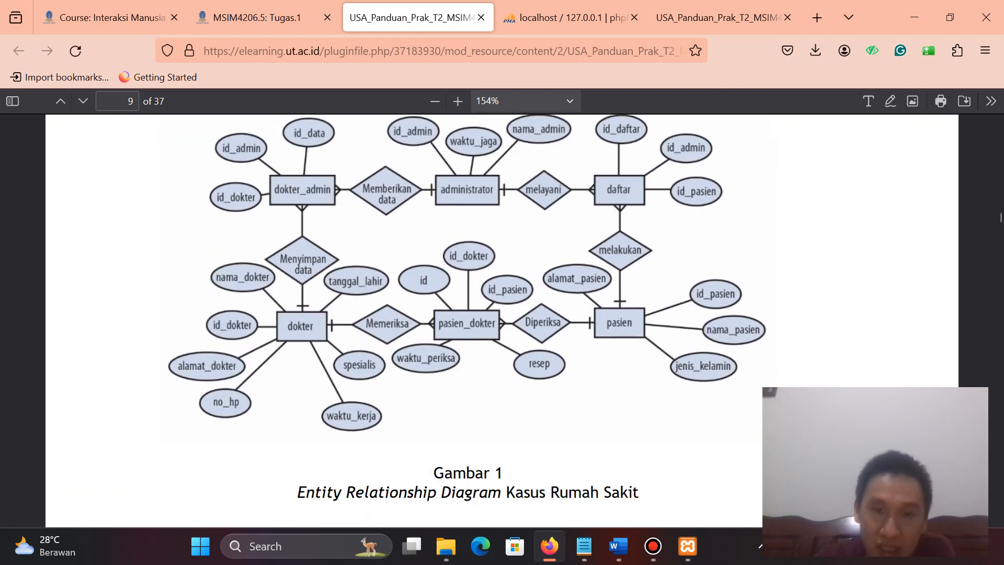
Read the guide's page 10 instructions on starting Apache and MySQL in XAMPP and opening the Command Prompt
key(Page_Down)
key(Page_Down)
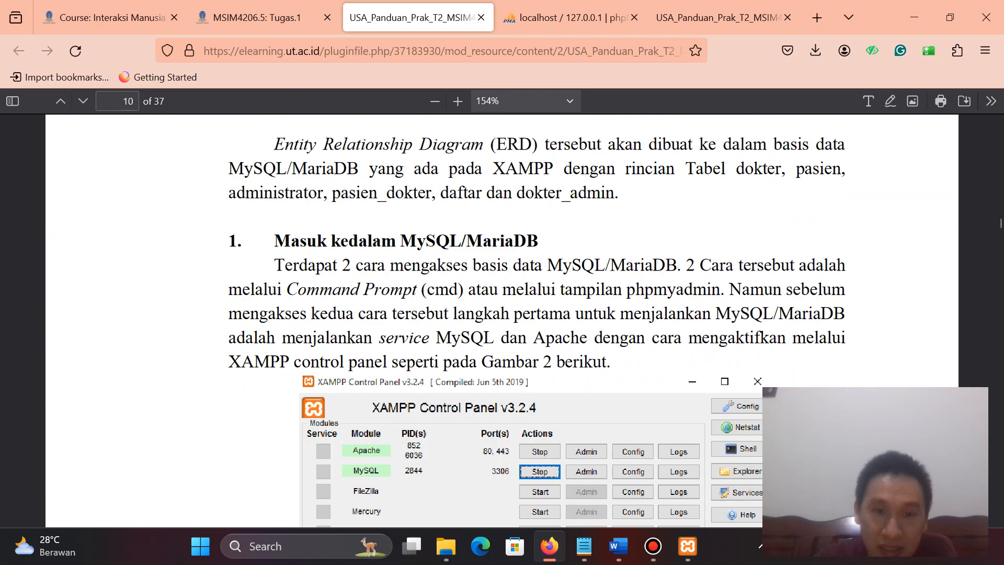
key(Down)
key(Down)
key(Down)
key(Down)
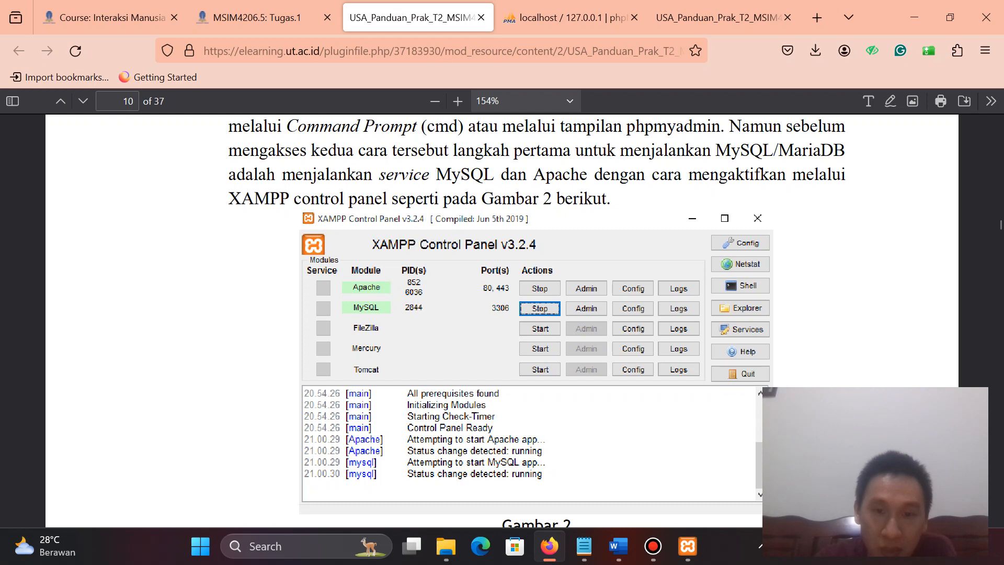
key(Down)
key(Down)
key(Down)
key(Down)
key(Down)
key(Down)
key(Down)
key(Down)
key(Down)
key(Down)
key(Down)
key(Down)
key(Down)
key(Down)
key(Down)
key(Down)
key(Down)
key(Down)
key(Down)
key(Down)
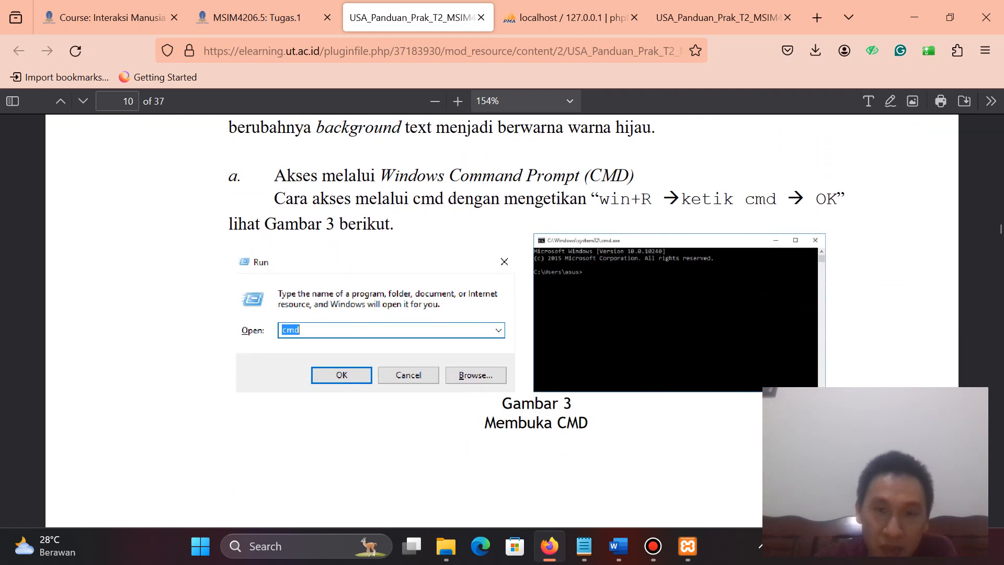
Check the open phpMyAdmin page and read the guide's instructions for entering MySQL through CMD and phpMyAdmin on pages 11 and 12
key(ctrl+Tab)
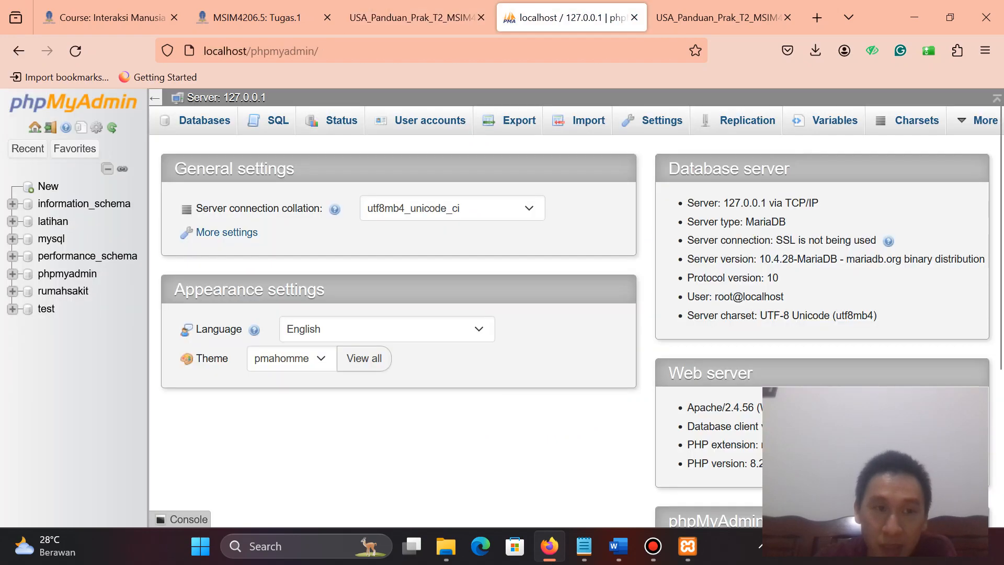
key(ctrl+shift+Tab)
key(Down)
key(Down)
key(Down)
key(Down)
key(Down)
key(Down)
key(Down)
key(Down)
key(Down)
key(Down)
key(Down)
key(Down)
key(Down)
key(Down)
key(Down)
key(Down)
key(Down)
key(Down)
key(Down)
key(Down)
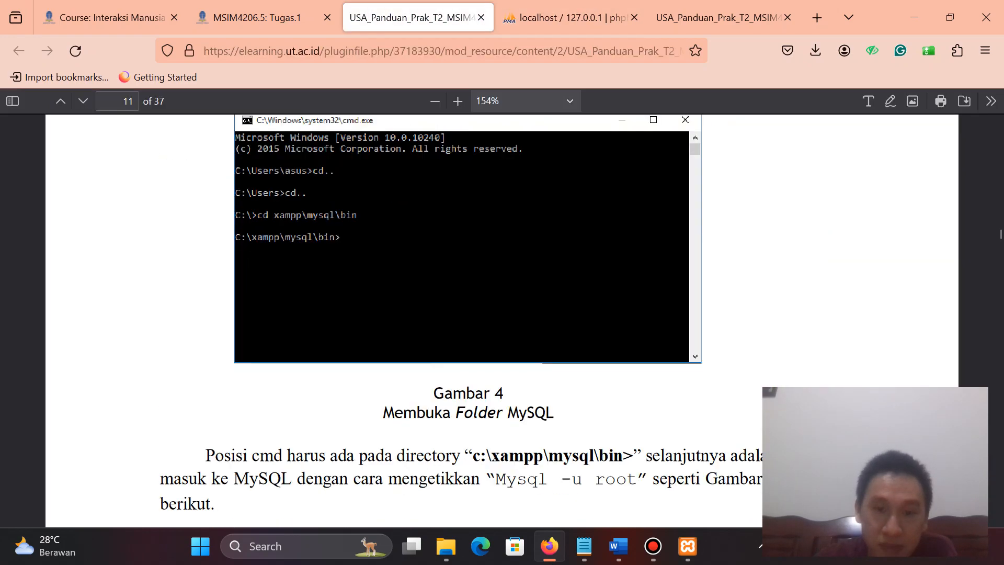
key(Down)
key(Down)
key(Down)
key(Down)
key(Down)
key(Down)
key(Down)
key(Down)
key(Down)
key(Down)
key(Down)
key(Down)
key(Down)
key(Down)
key(Down)
key(Down)
key(Down)
key(Down)
key(Down)
key(Down)
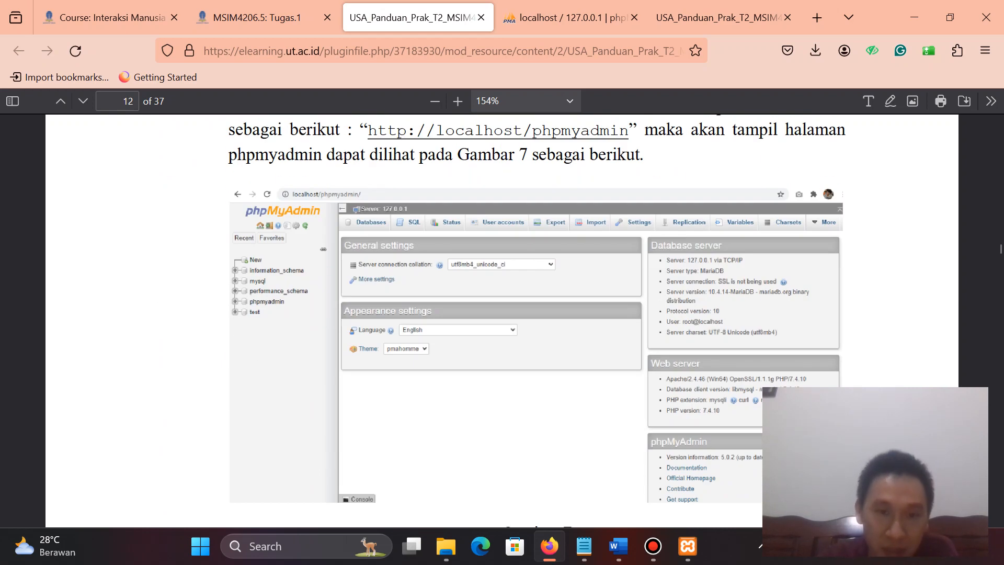
Read the guide's Data Definition Language section on creating the rumahsakit database through CMD and phpMyAdmin, up to Gambar 10
key(Down)
key(Down)
key(Down)
key(Down)
key(Down)
key(Down)
key(Down)
key(Down)
key(Down)
key(Down)
key(Down)
key(Down)
key(Down)
key(Down)
key(Down)
key(Down)
key(Down)
key(Down)
key(Down)
key(Down)
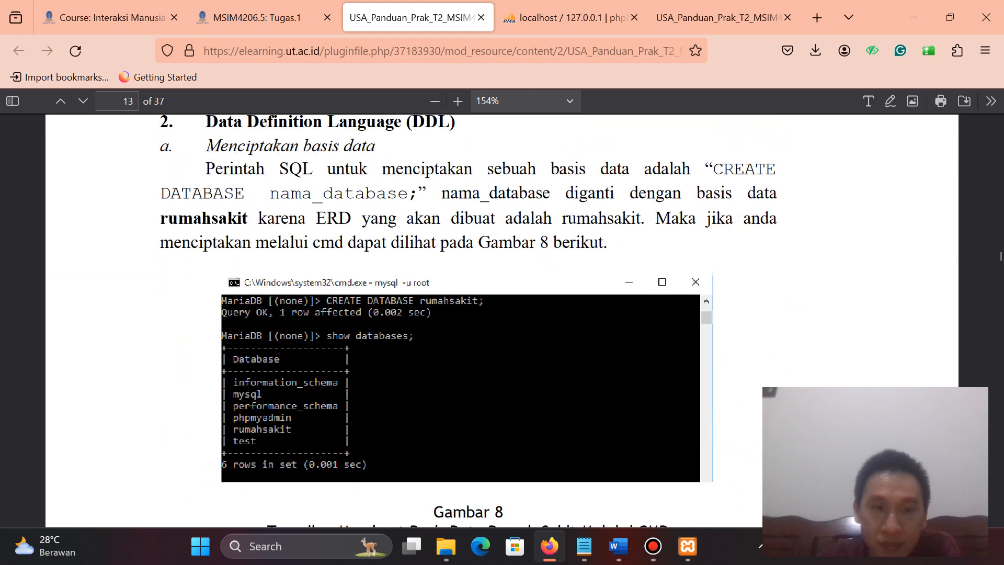
key(Down)
key(Down)
key(Down)
key(Down)
key(Down)
key(Down)
key(Down)
key(Down)
key(Down)
key(Down)
key(Down)
key(Down)
key(Down)
key(Down)
key(Down)
key(Down)
key(Down)
key(Down)
key(Down)
key(Down)
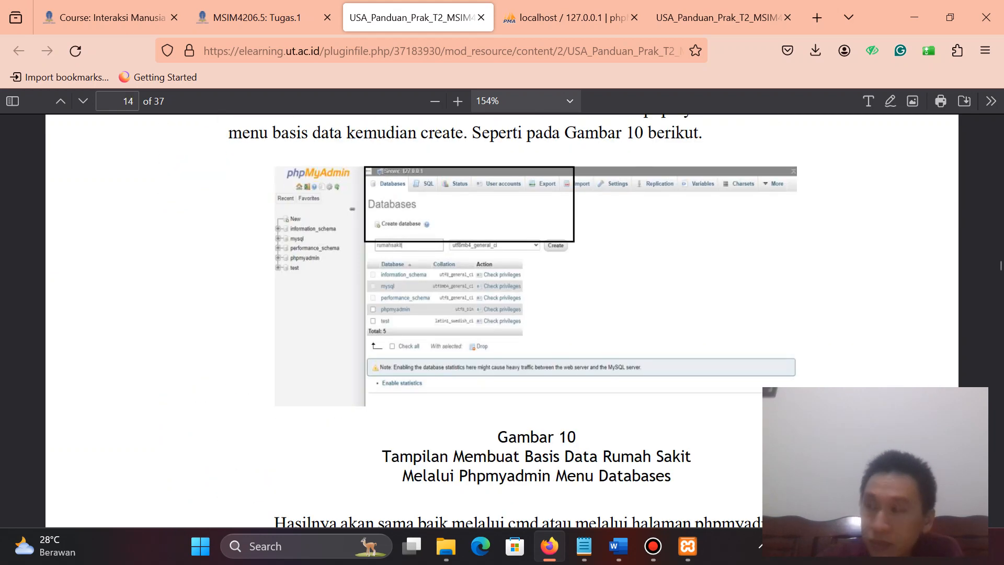
Read the guide's page 14 on creating the rumahsakit database (Gambar 10) and the start of the "Menghapus basis data" section
key(Down)
key(Down)
key(Down)
key(Down)
key(Down)
key(Down)
key(Down)
key(Down)
key(Down)
key(Down)
key(Down)
key(Down)
key(Down)
key(Down)
key(Down)
key(Down)
key(Down)
key(Down)
key(Down)
key(Down)
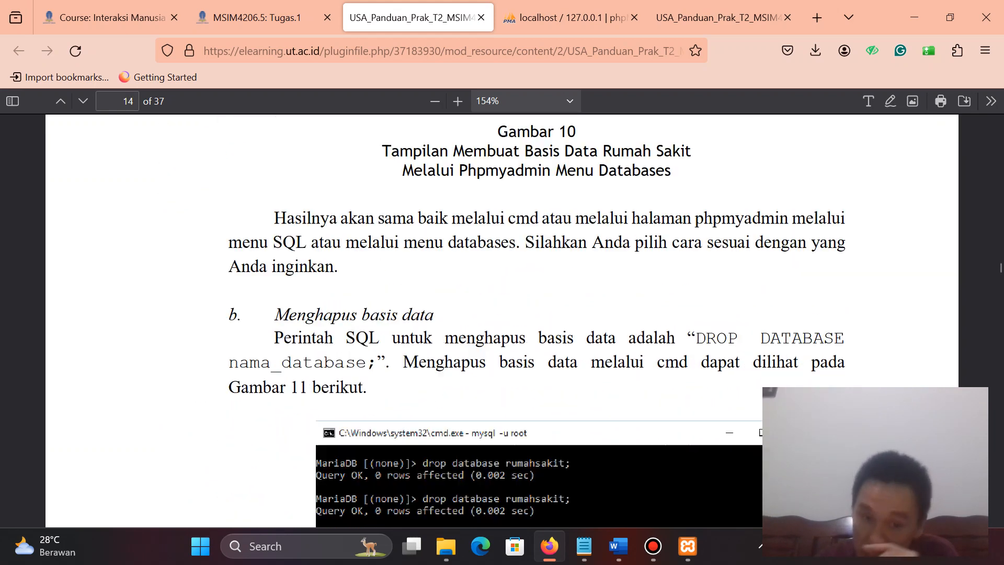
scroll(502, 320, down, 2)
scroll(502, 320, up, 7)
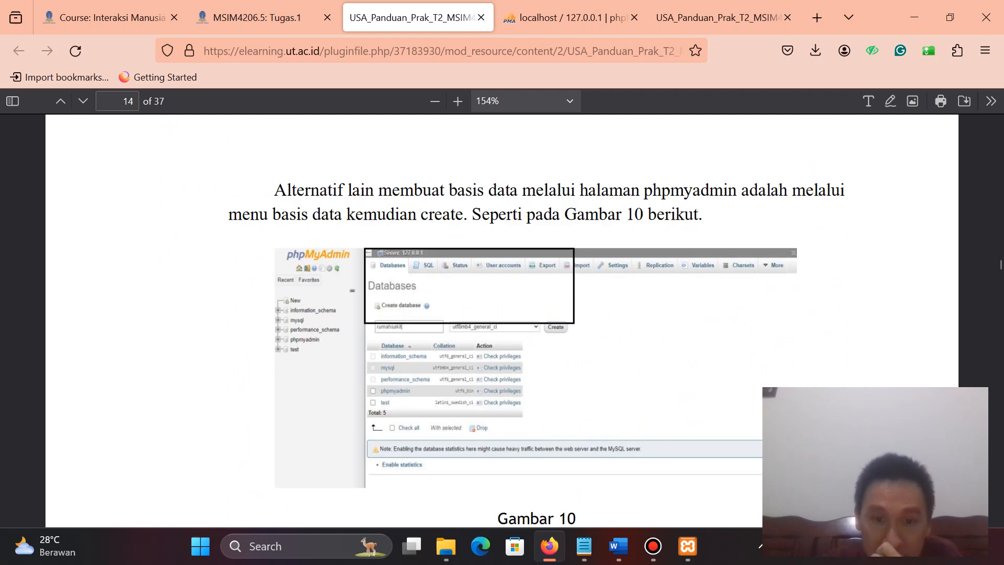
Check the database creation form in phpMyAdmin and open the rumahsakit database to view its tables
click(570, 17)
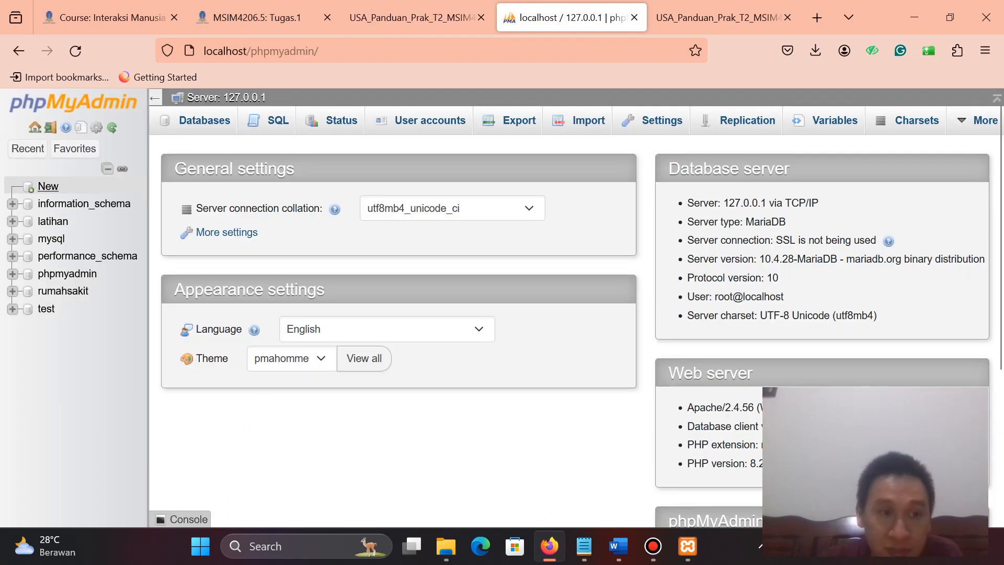
click(48, 187)
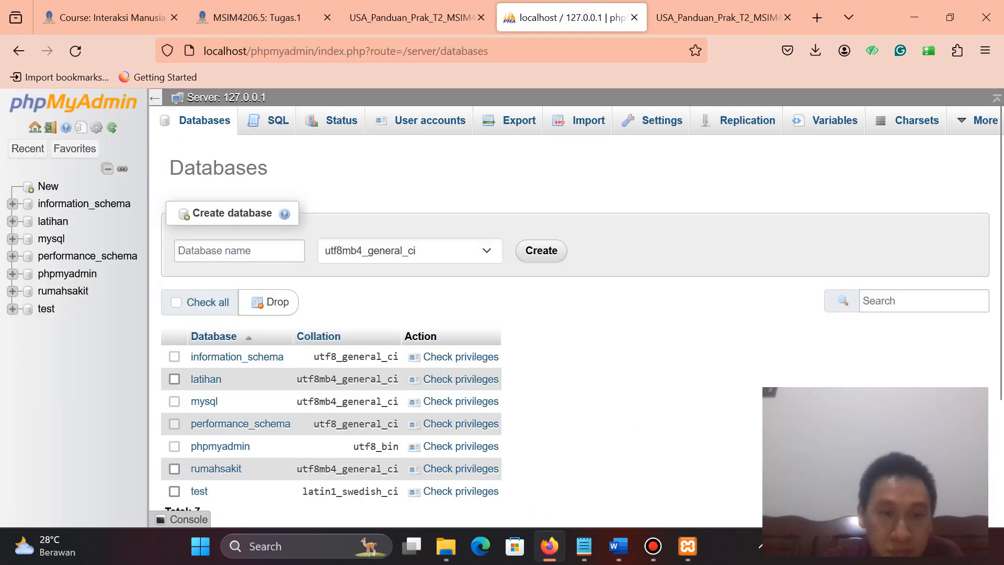
click(239, 251)
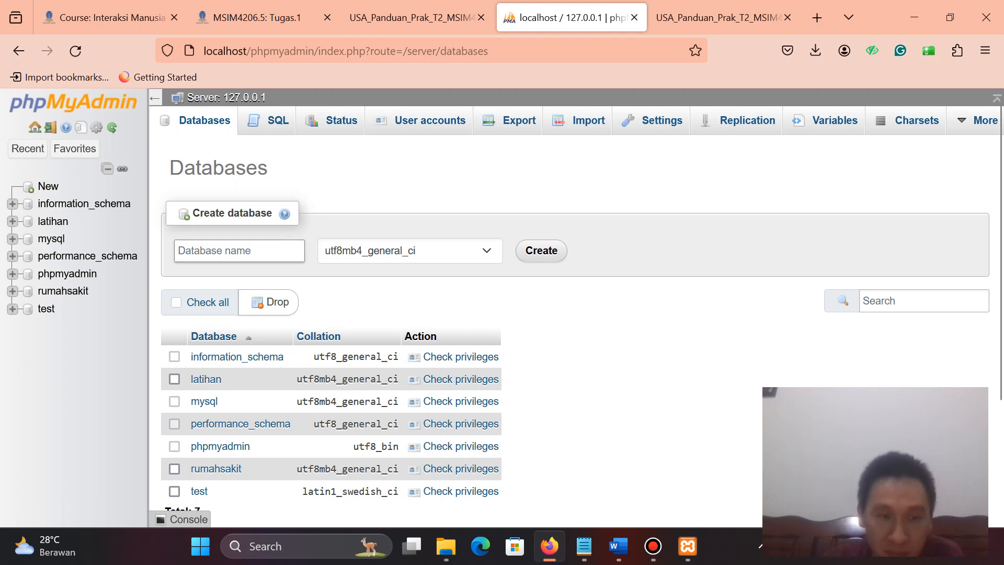
key(Return)
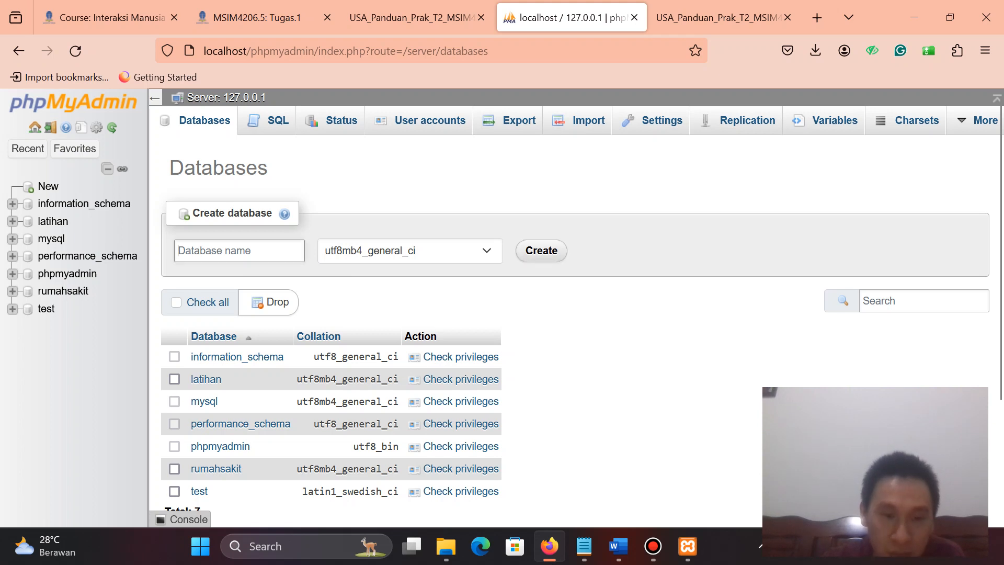
scroll(335, 313, down, 2)
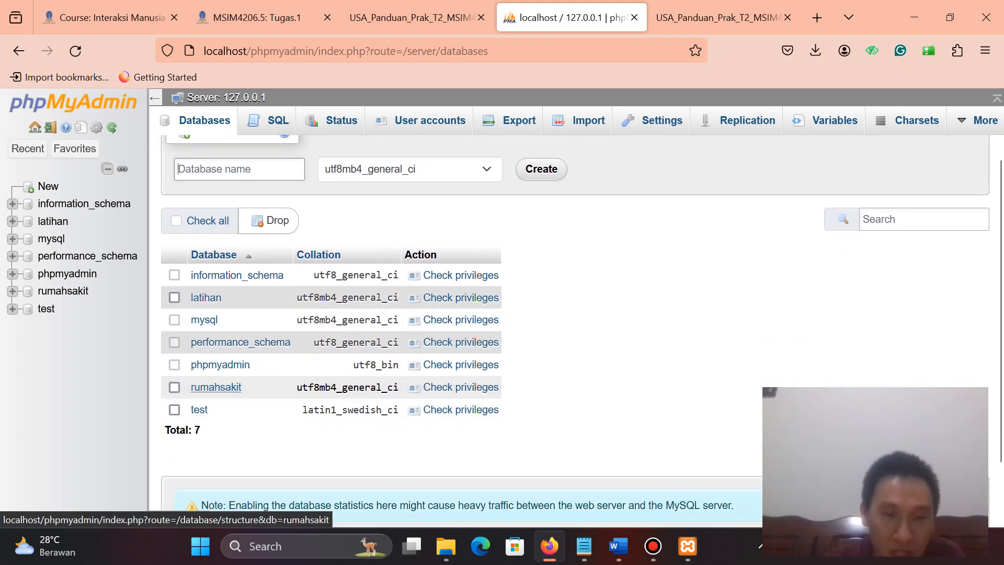
click(220, 388)
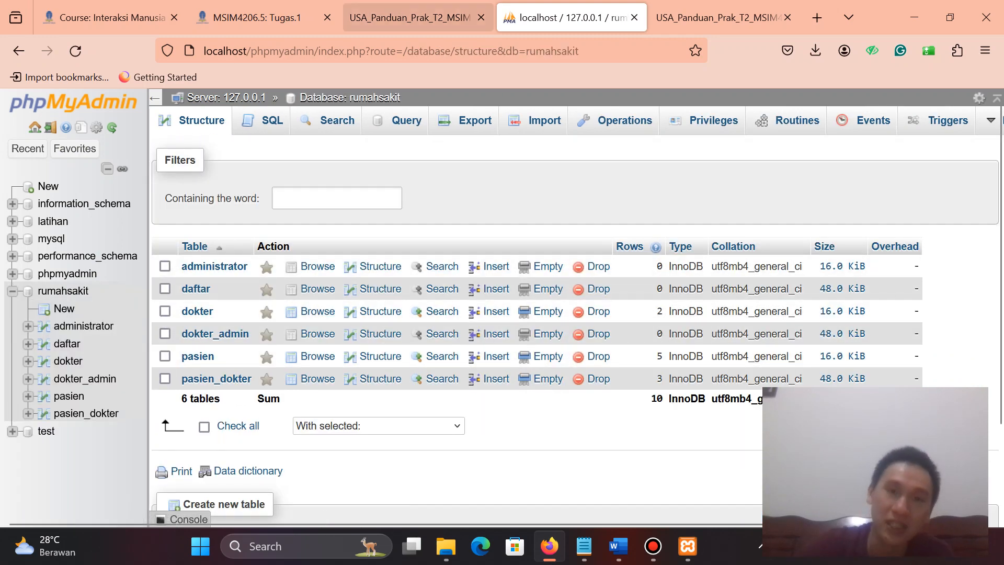
Read the guide's instructions for dropping a database through CMD (Gambar 11) and through phpMyAdmin on page 15
click(413, 17)
scroll(502, 313, down, 5)
scroll(537, 314, down, 6)
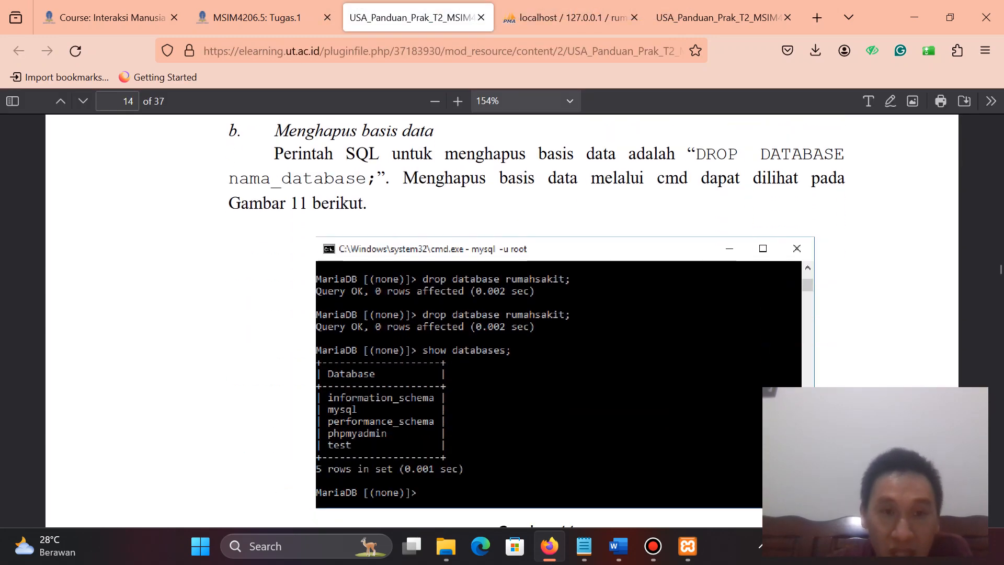
scroll(502, 314, down, 10)
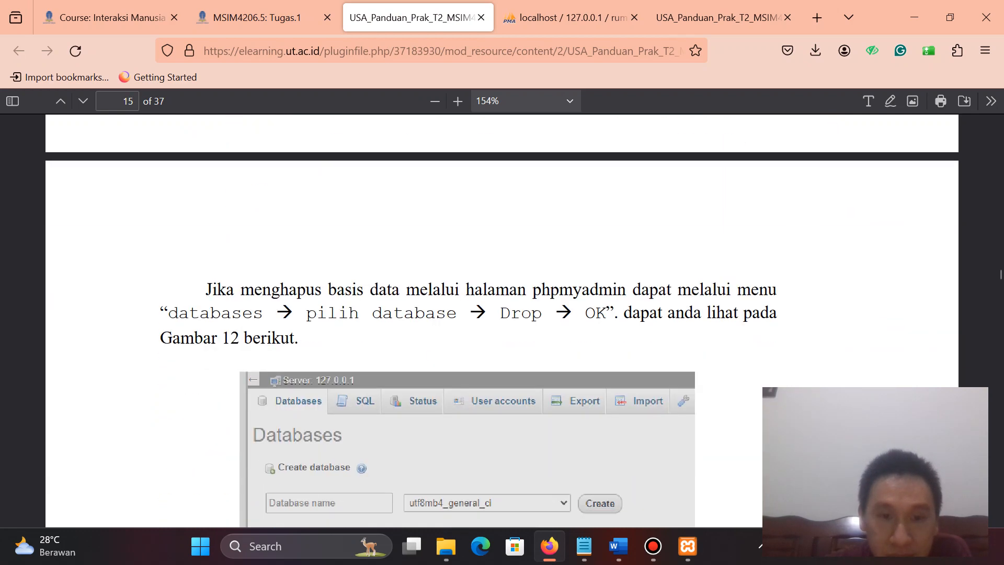
scroll(502, 313, down, 2)
Return to phpMyAdmin's database list and open the latihan database to view its tables
key(ctrl+Tab)
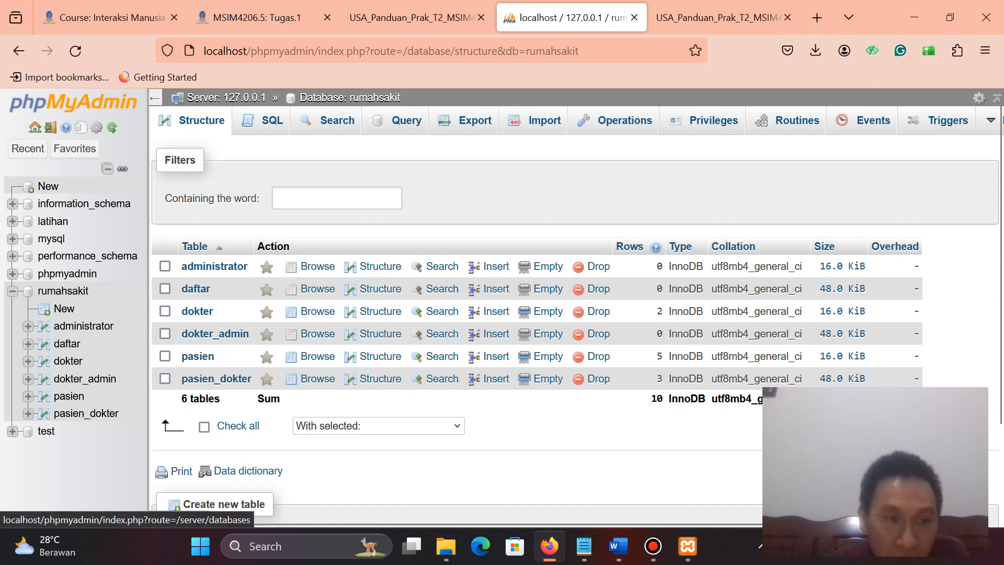
click(48, 186)
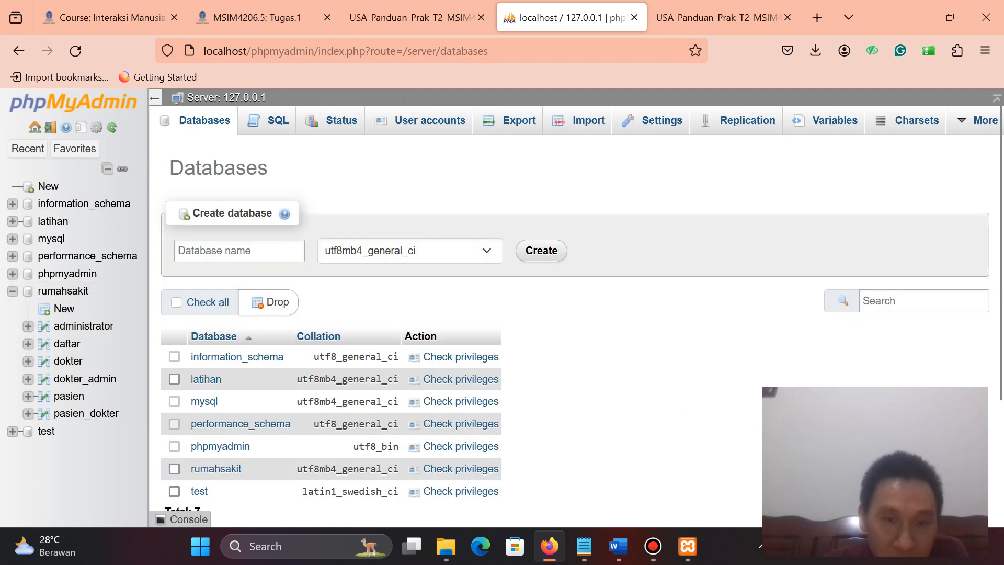
scroll(575, 329, down, 3)
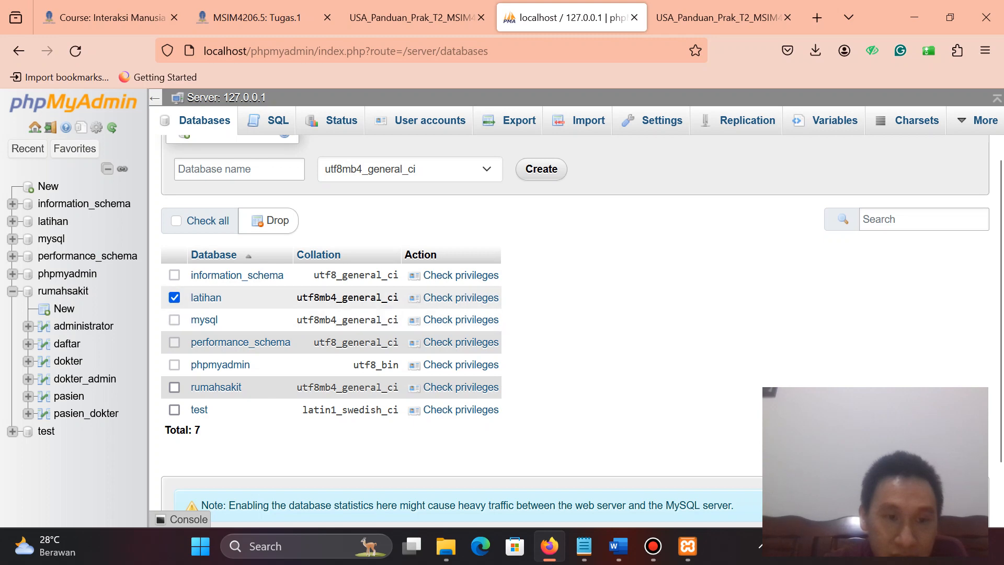
click(206, 297)
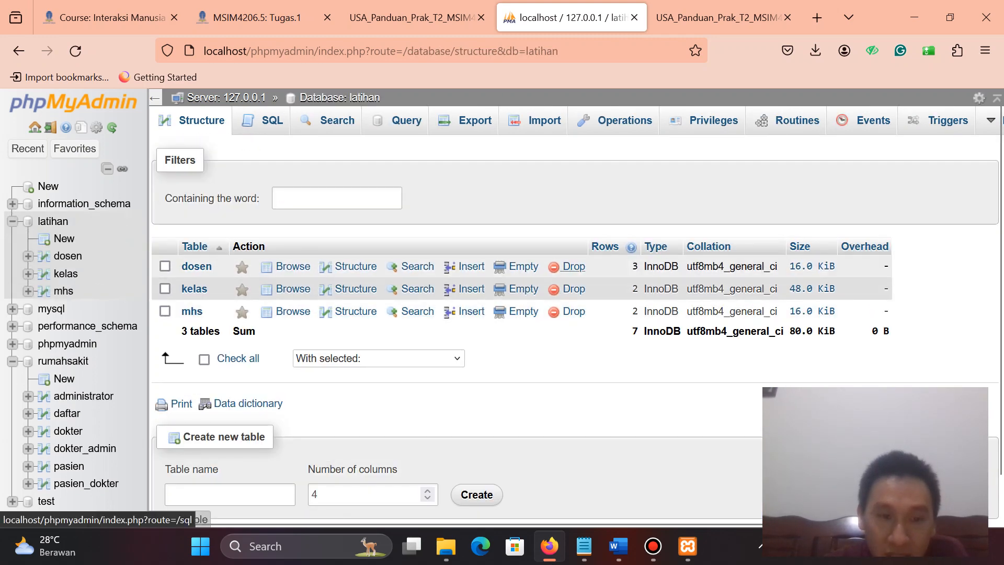
Check the guide's Gambar 12 on dropping a database and select the latihan database in phpMyAdmin's database list
key(ctrl+shift+Tab)
scroll(502, 314, down, 3)
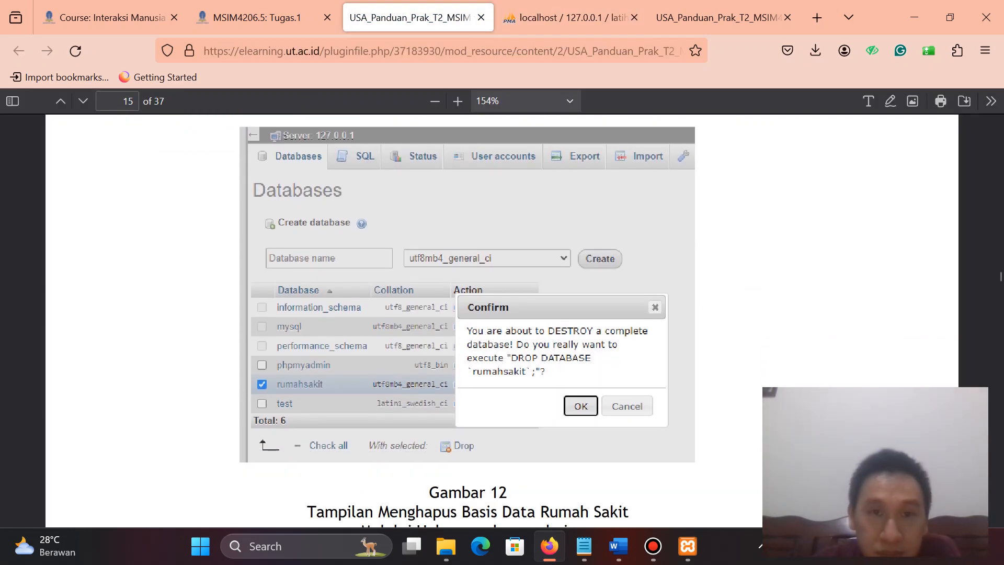
key(ctrl+Tab)
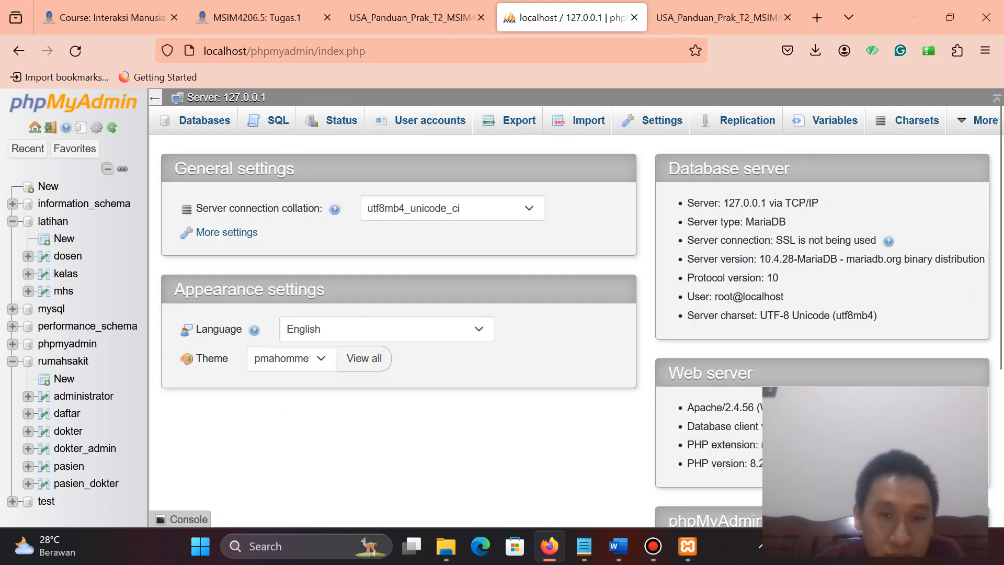
click(205, 120)
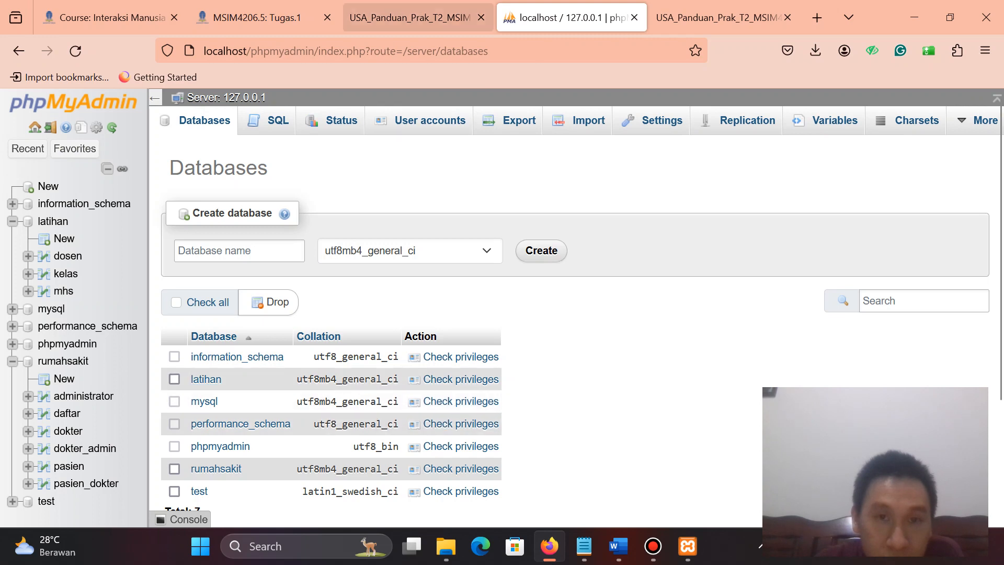
click(411, 17)
scroll(468, 314, down, 3)
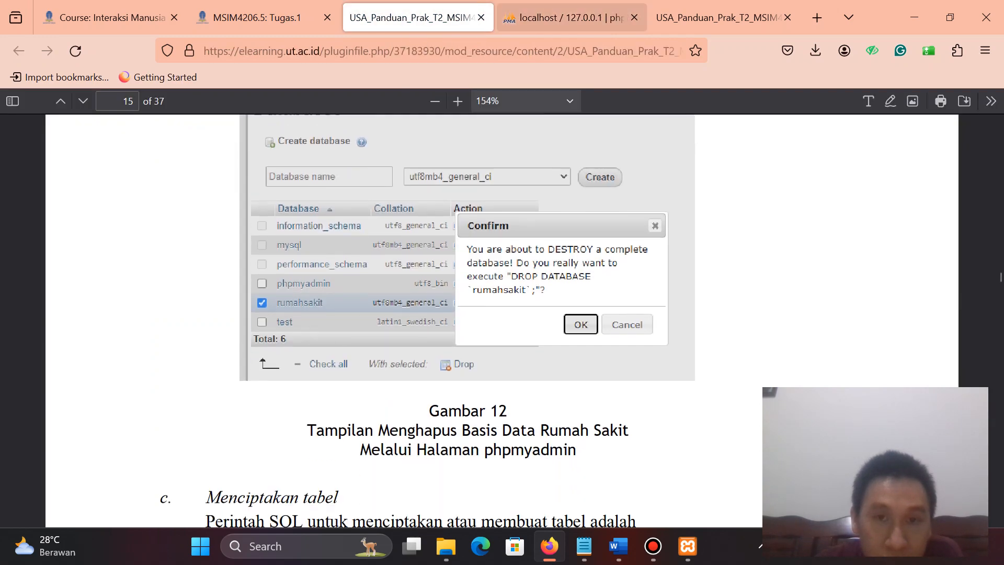
key(ctrl+Tab)
click(174, 378)
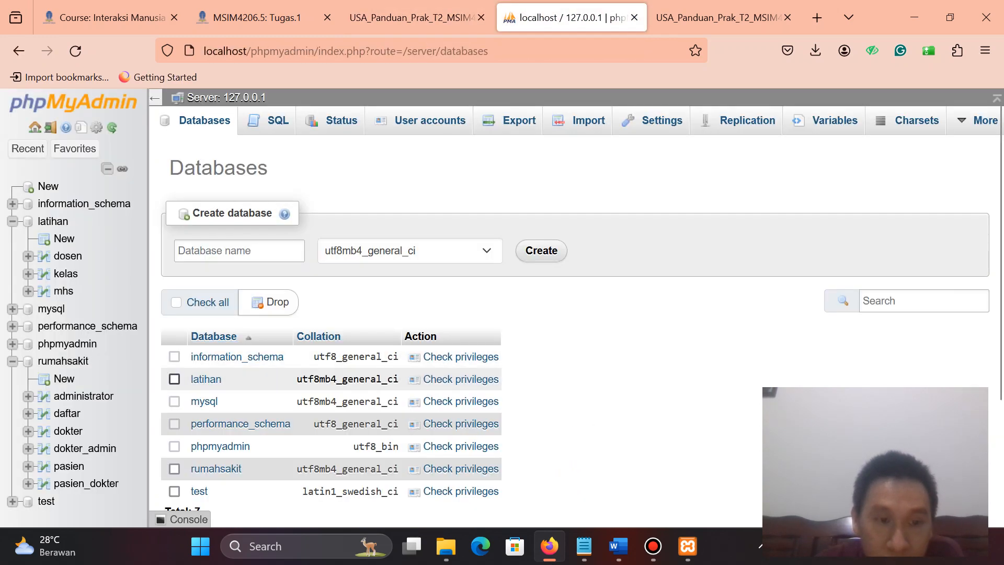
scroll(174, 379, down, 3)
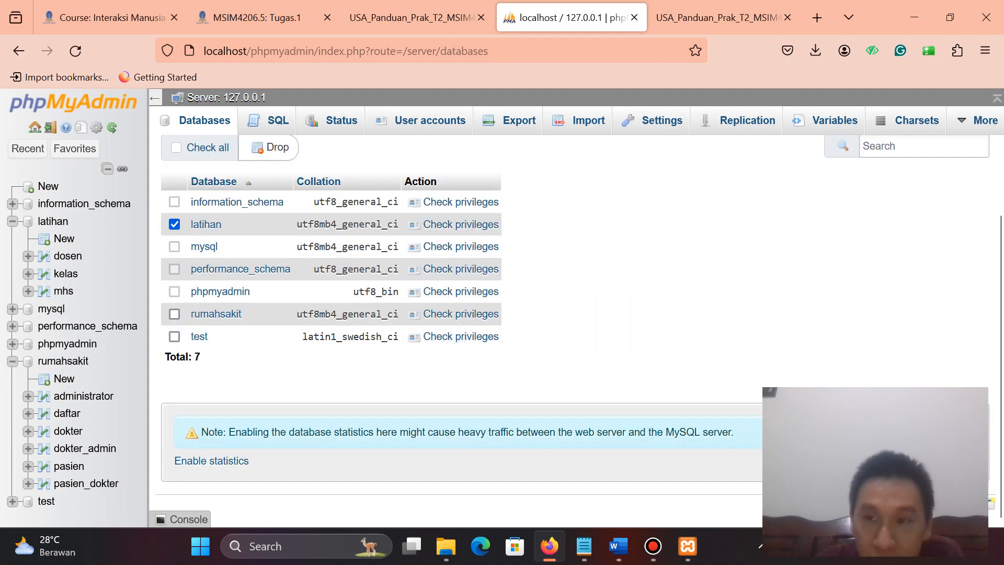
Look over the whole Databases page and the additional server options in phpMyAdmin
key(ctrl+minus)
key(ctrl+minus)
key(ctrl+minus)
key(ctrl+minus)
key(ctrl+minus)
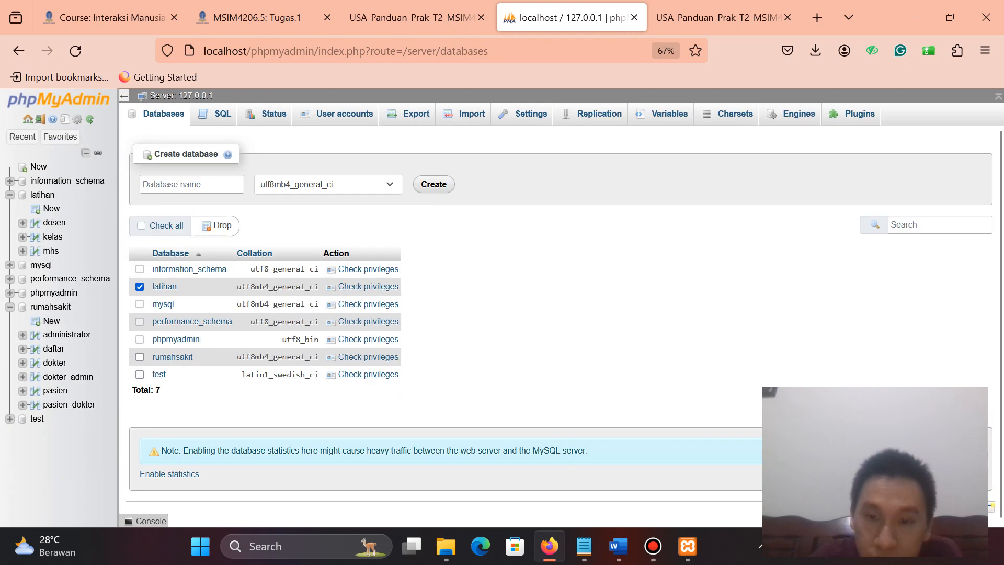
key(ctrl+plus)
key(ctrl+plus)
key(ctrl+plus)
key(ctrl+plus)
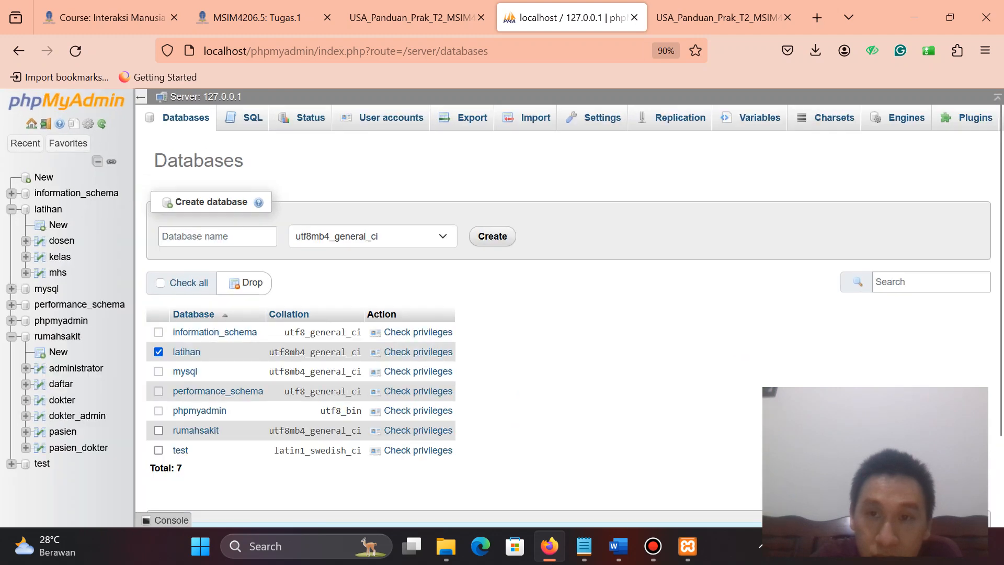
key(ctrl+plus)
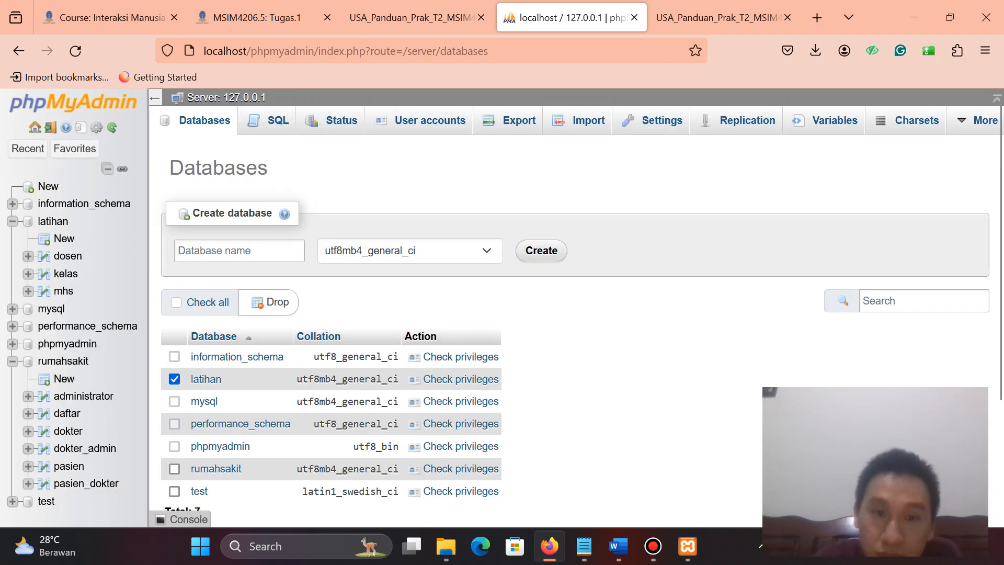
click(978, 121)
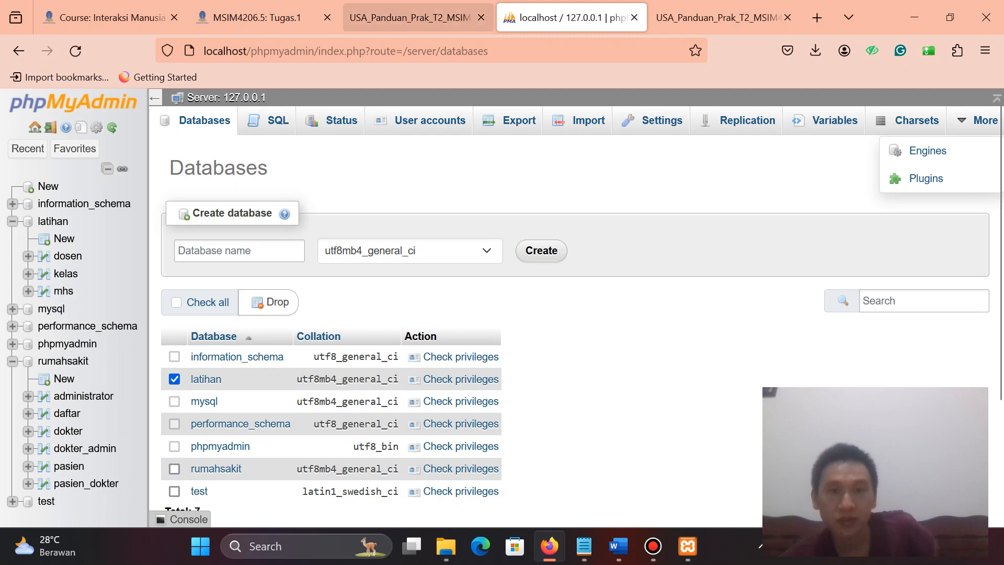
Read the guide's "Menciptakan tabel" section with the CREATE TABLE syntax and the pasien example
click(413, 17)
scroll(460, 314, down, 4)
scroll(502, 313, down, 3)
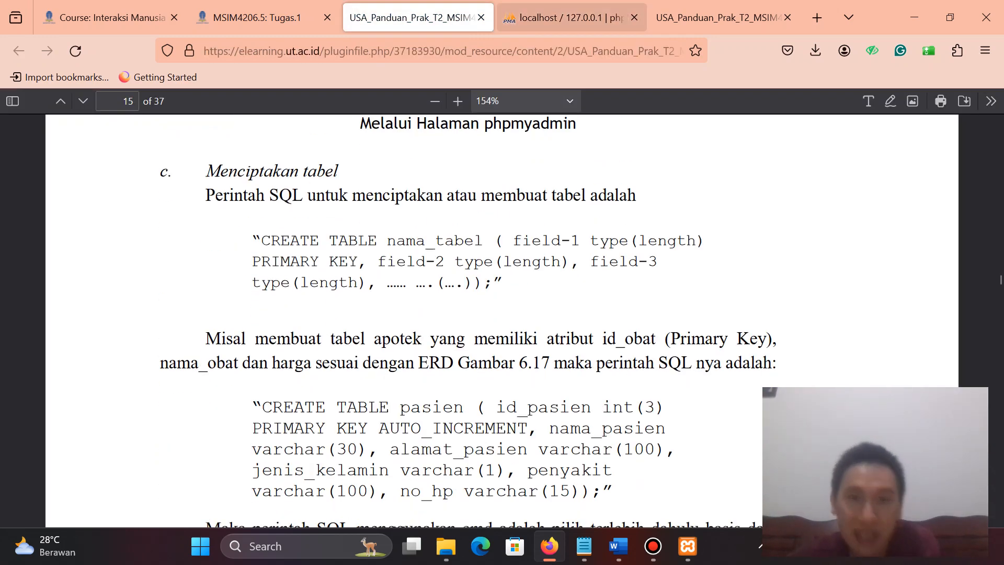
Open the rumahsakit database in phpMyAdmin and bring up its SQL query editor
click(568, 17)
click(216, 468)
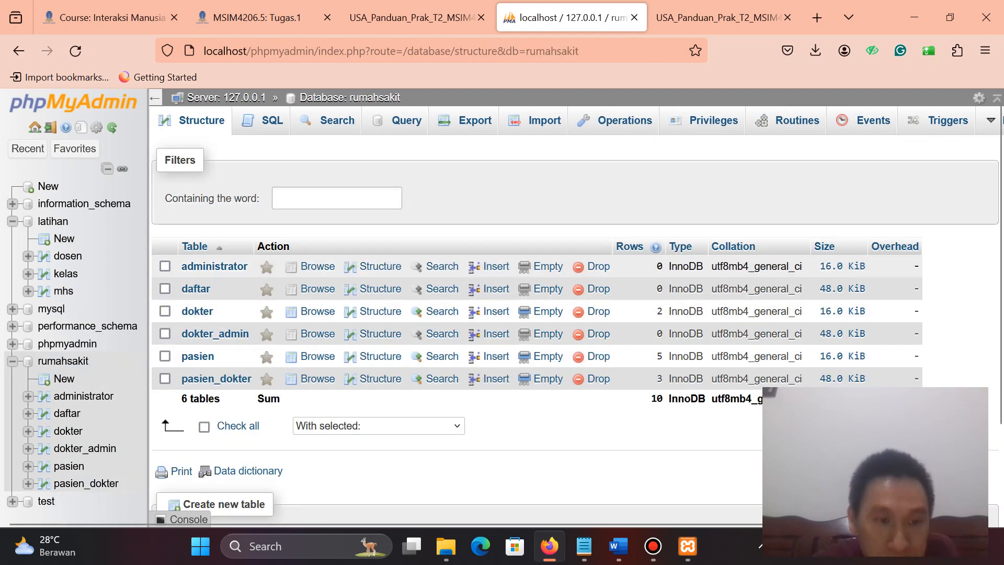
scroll(502, 313, down, 2)
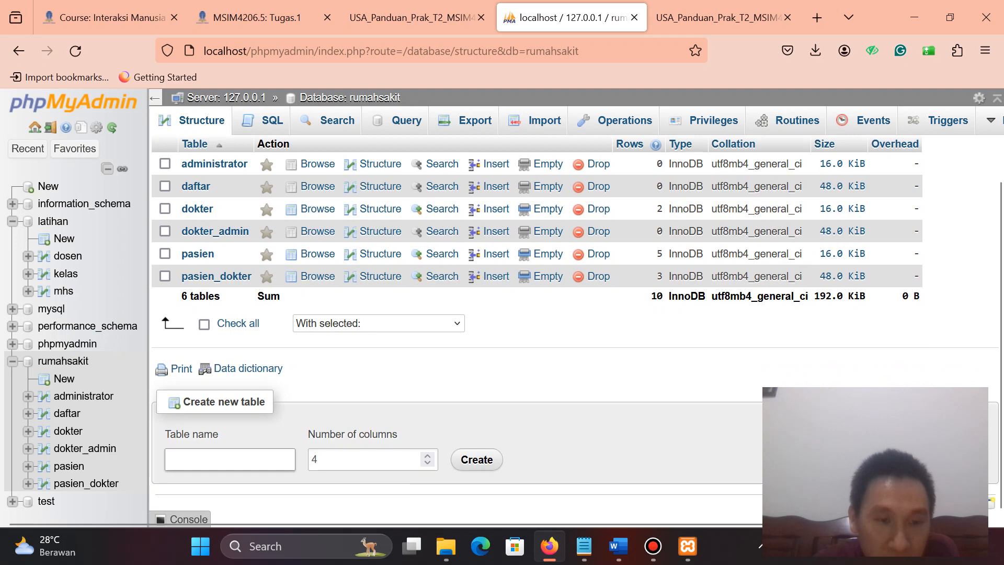
key(ctrl+Page_Up)
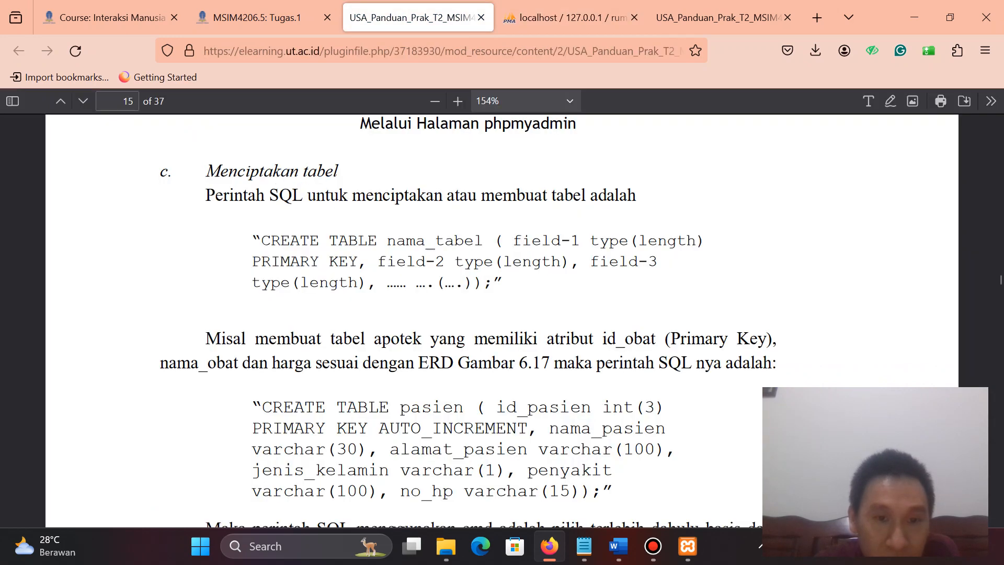
key(ctrl+Page_Down)
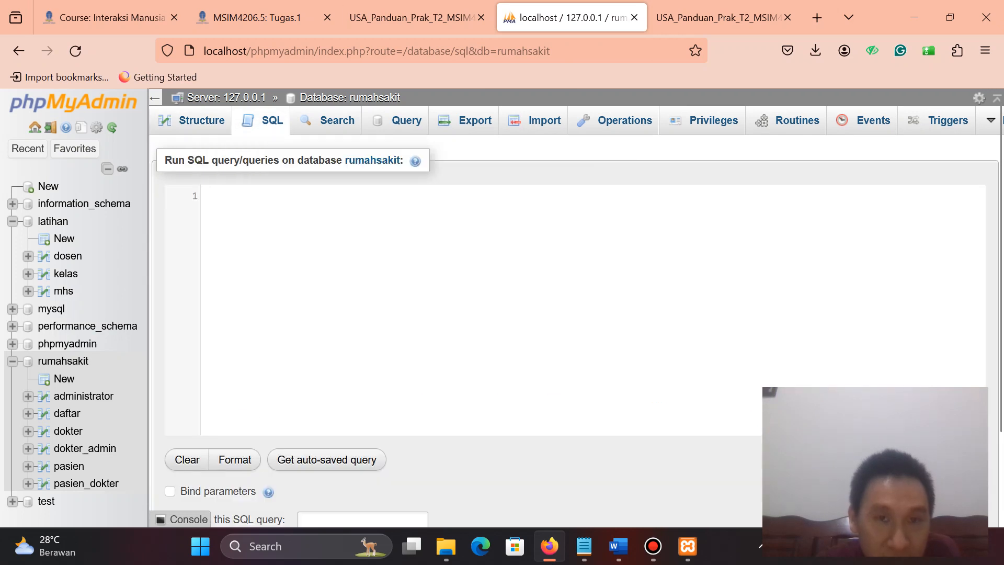
Copy the guide's CREATE TABLE pasien statement and paste it into the rumahsakit SQL query editor
key(ctrl+Page_Up)
scroll(468, 321, down, 3)
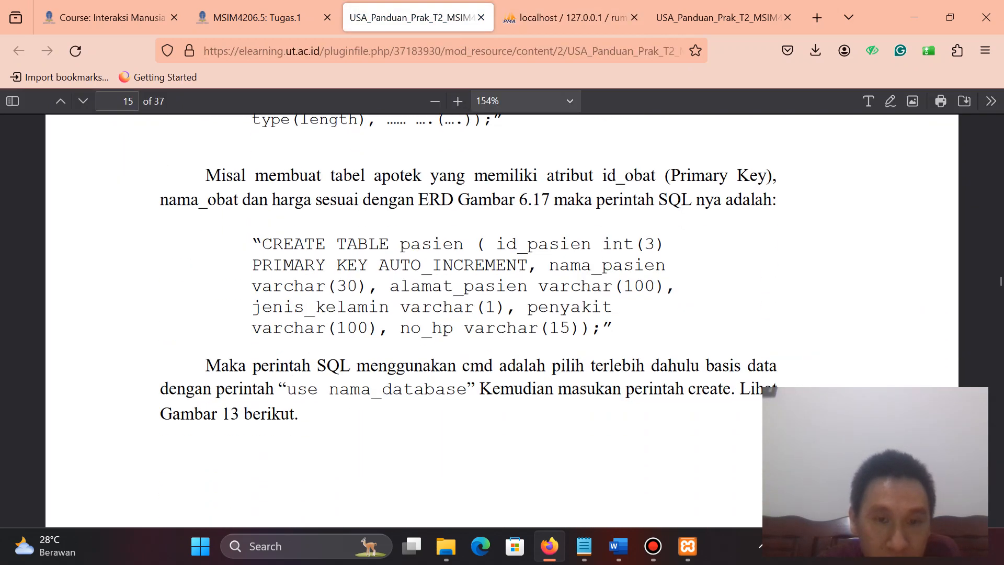
drag(252, 244, 605, 327)
key(ctrl+c)
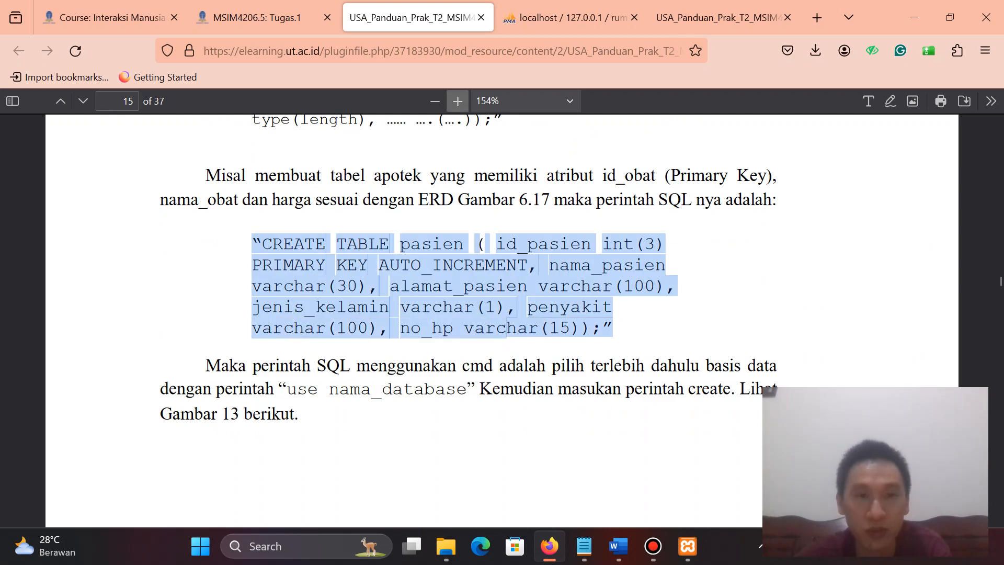
key(ctrl+Page_Up)
key(ctrl+Page_Down)
key(ctrl+Page_Down)
key(ctrl+v)
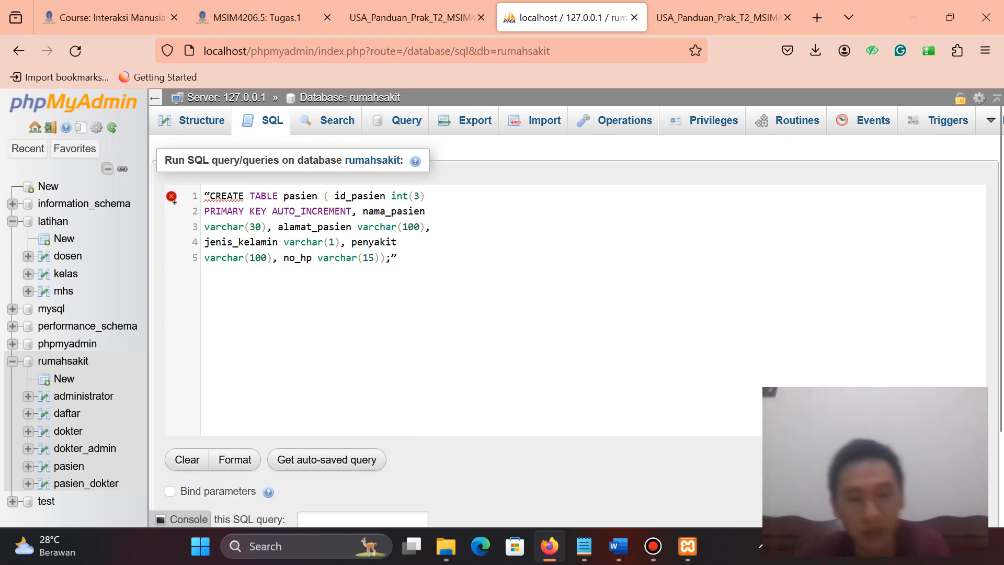
Change the table name in the pasted CREATE TABLE statement to pasien2
text(2)
scroll(575, 288, down, 2)
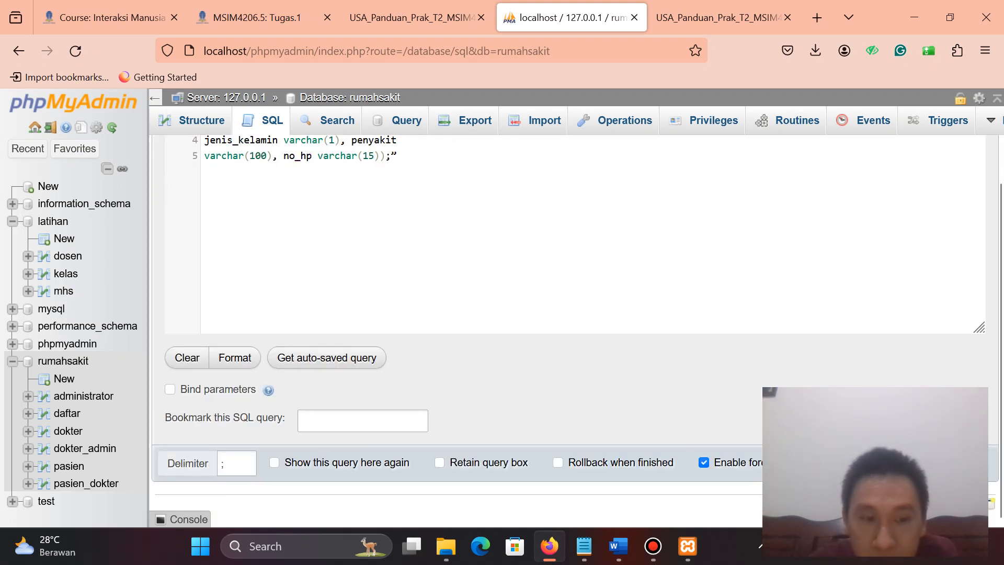
scroll(575, 313, up, 2)
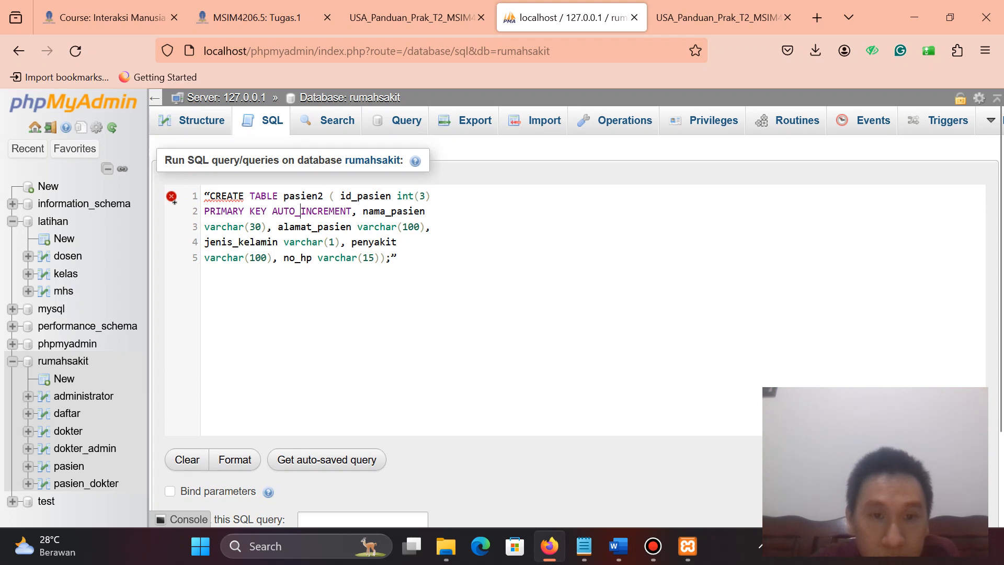
Join the pasted CREATE TABLE pasien2 statement into a single line and remove its opening and closing quotation marks
key(BackSpace)
key(Down)
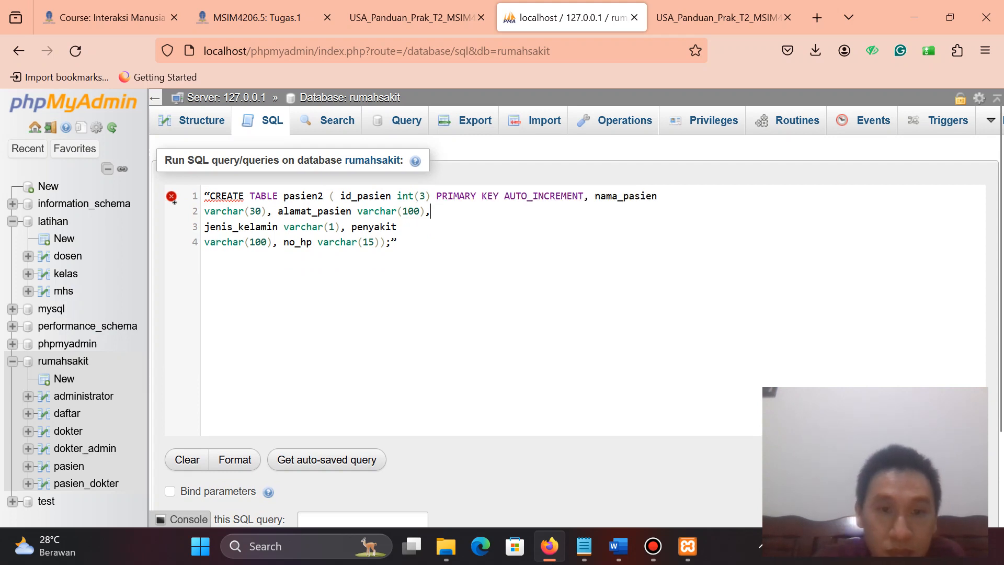
key(BackSpace)
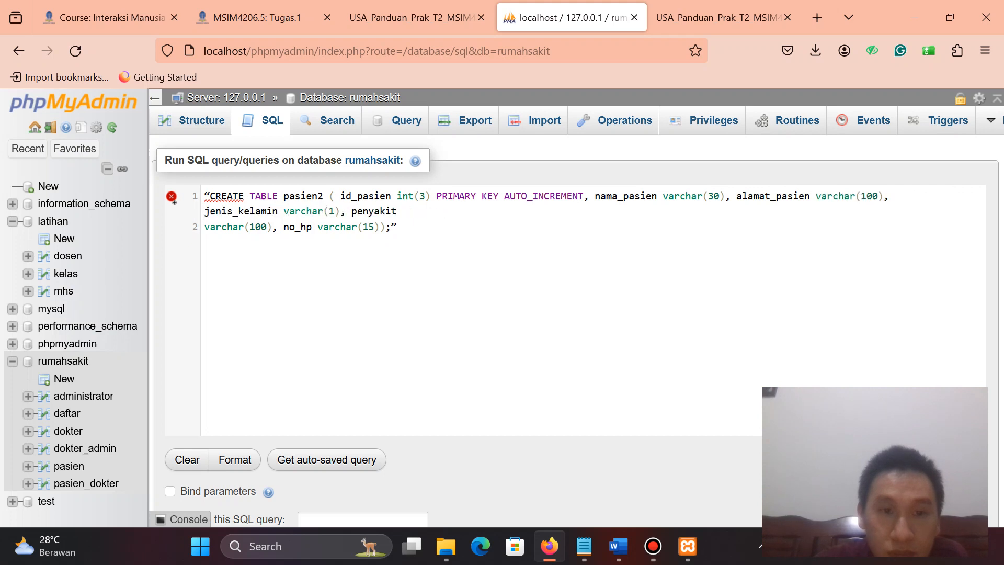
key(BackSpace)
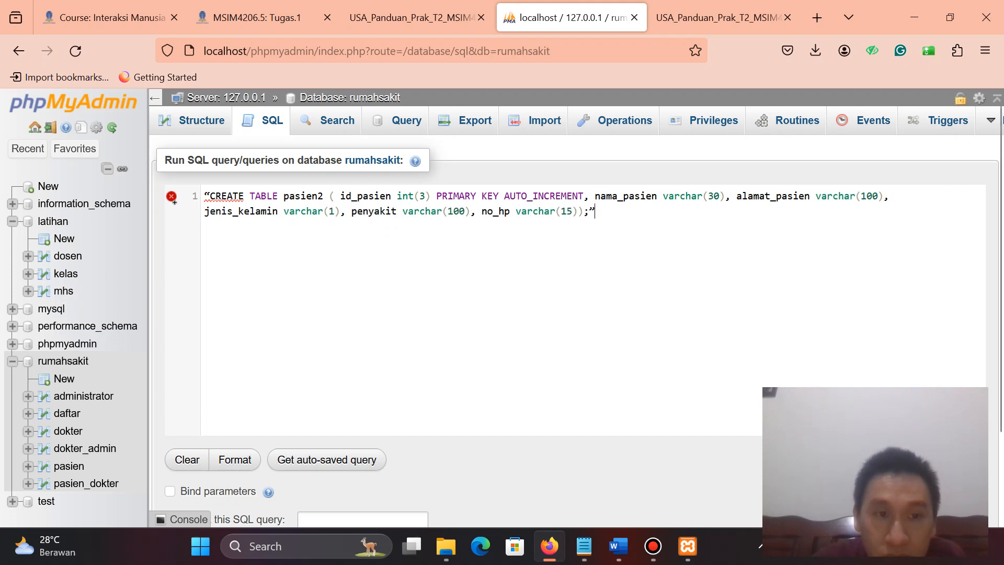
click(210, 194)
key(BackSpace)
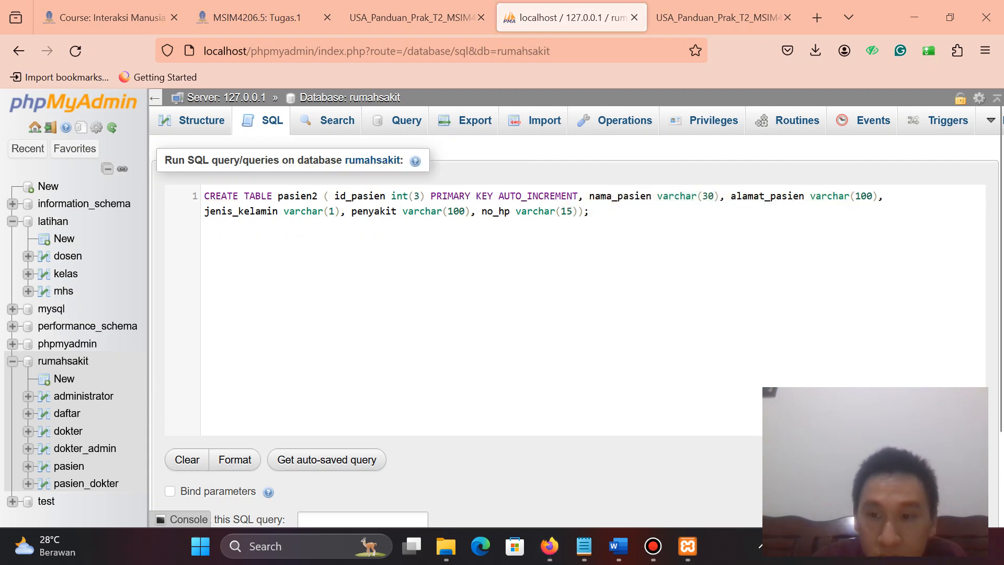
Run the CREATE TABLE pasien2 statement on the rumahsakit database
scroll(575, 330, down, 2)
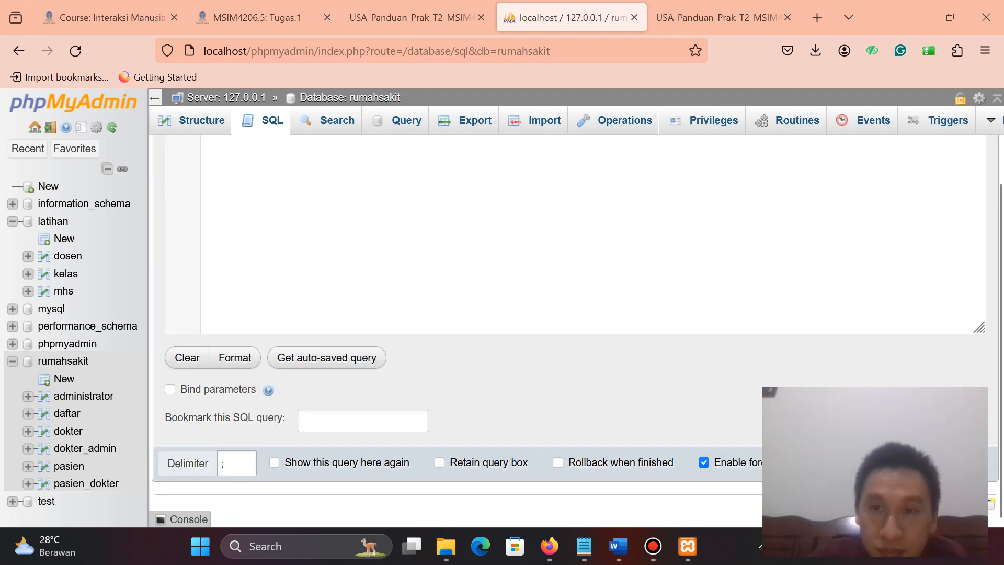
key(ctrl+minus)
key(ctrl+minus)
key(ctrl+minus)
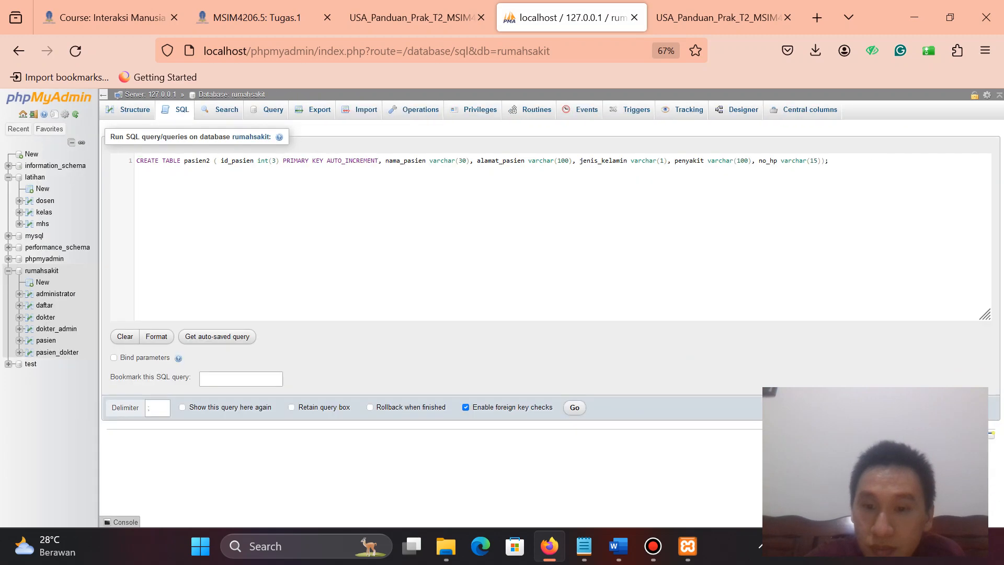
key(ctrl+plus)
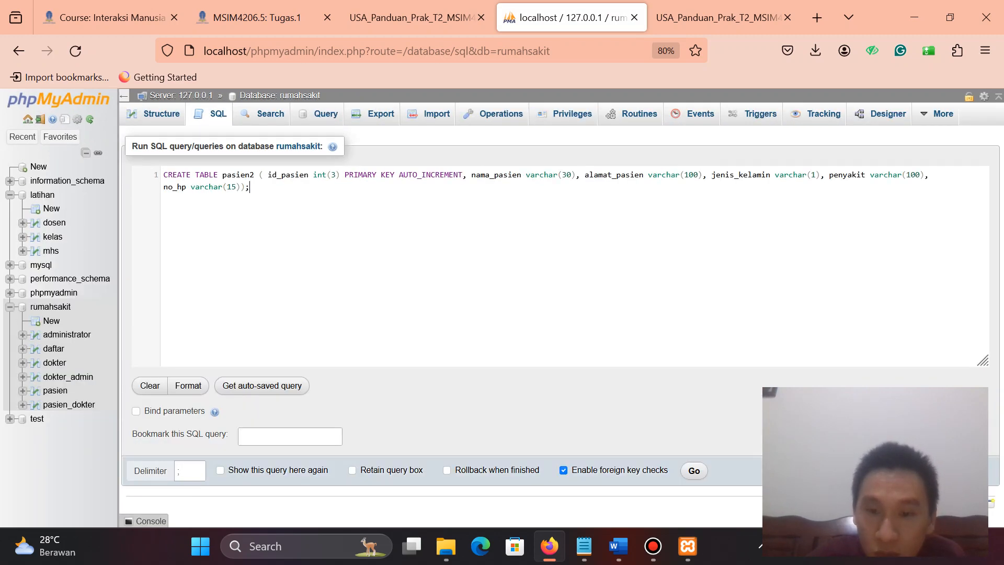
key(ctrl+Return)
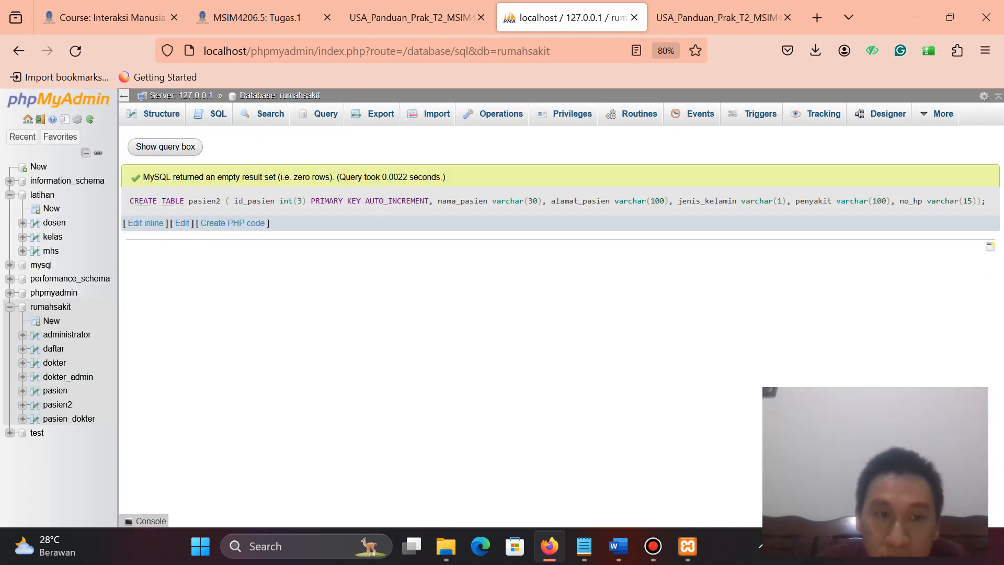
Drop the pasien2 table from the rumahsakit database's table list and confirm the deletion
click(162, 113)
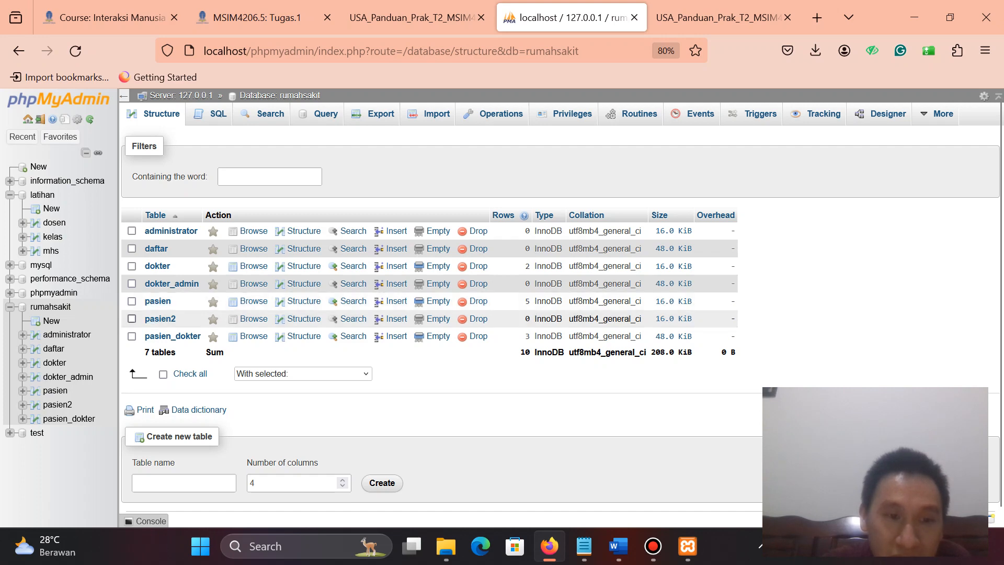
click(478, 318)
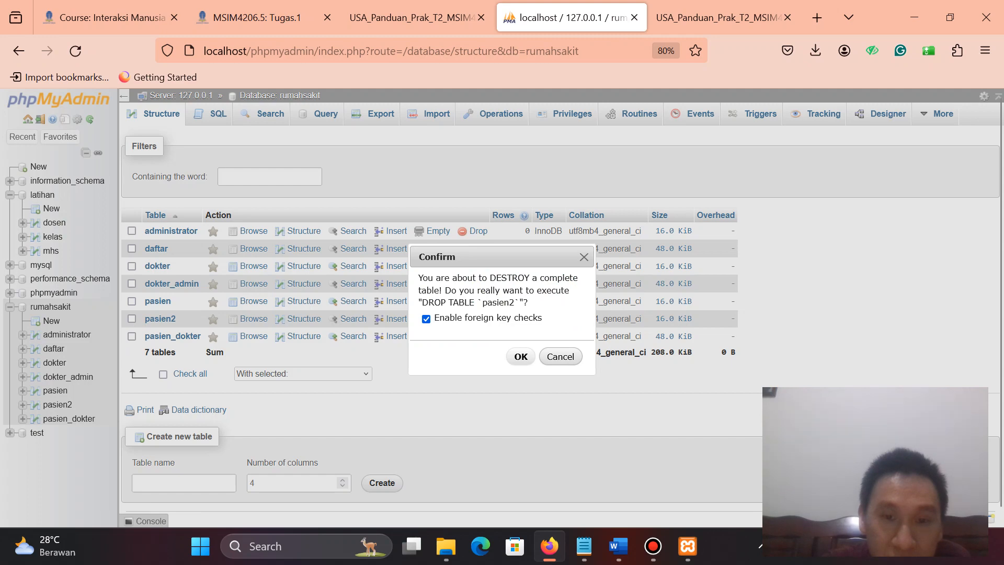
key(Return)
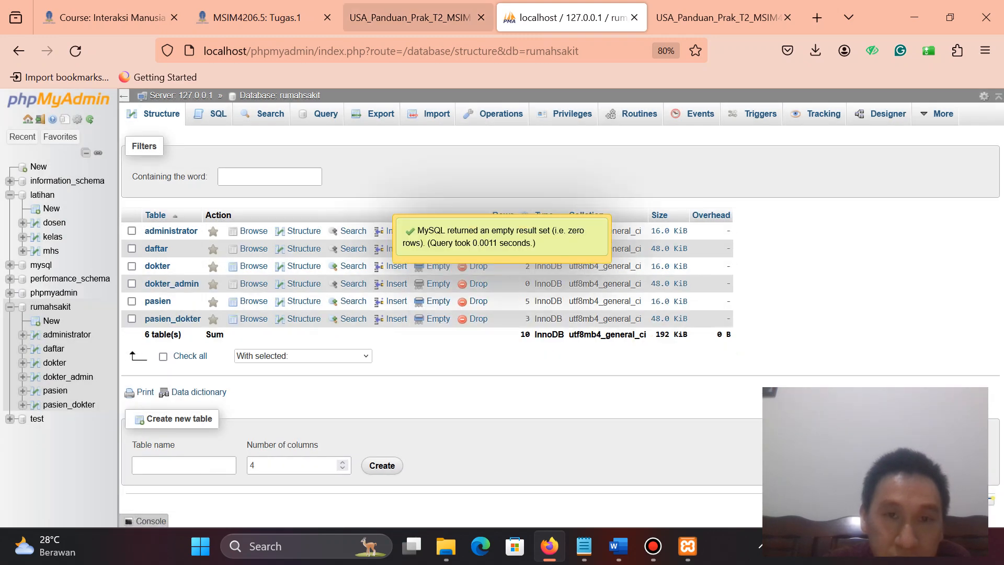
Following the guide's phpMyAdmin method, start a new rumahsakit table named pasien2 with 4 columns
key(ctrl+Page_Up)
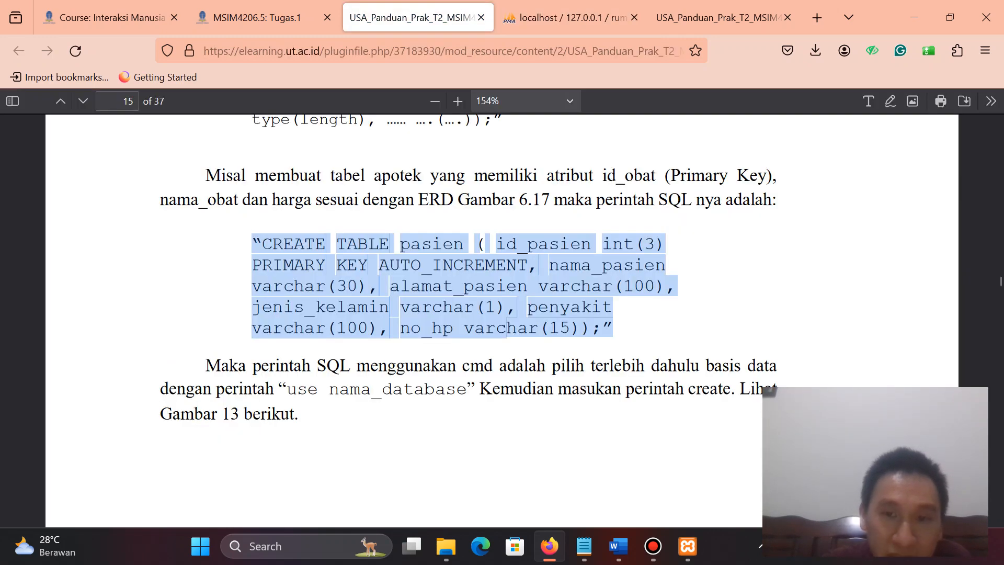
scroll(502, 320, down, 15)
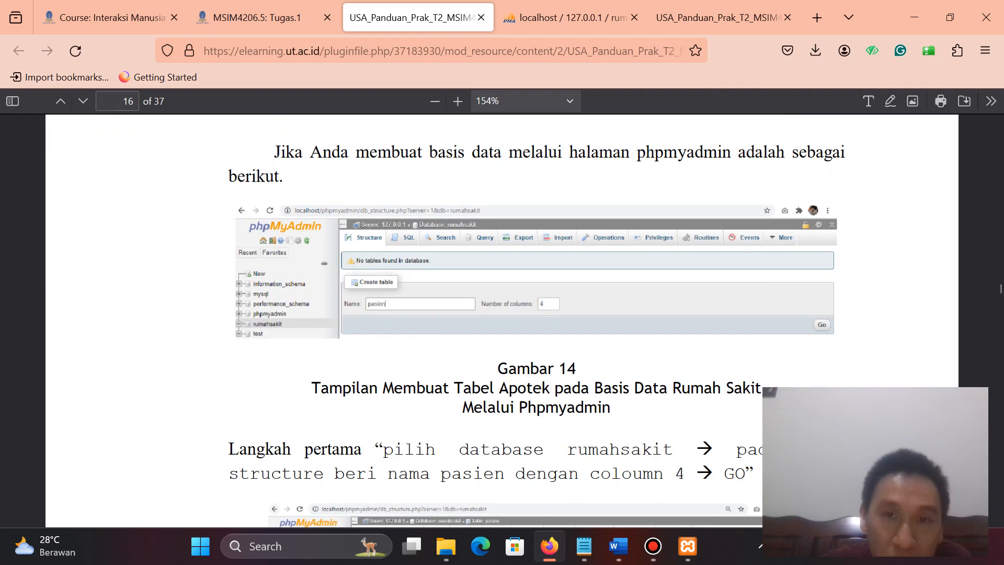
key(ctrl+Page_Down)
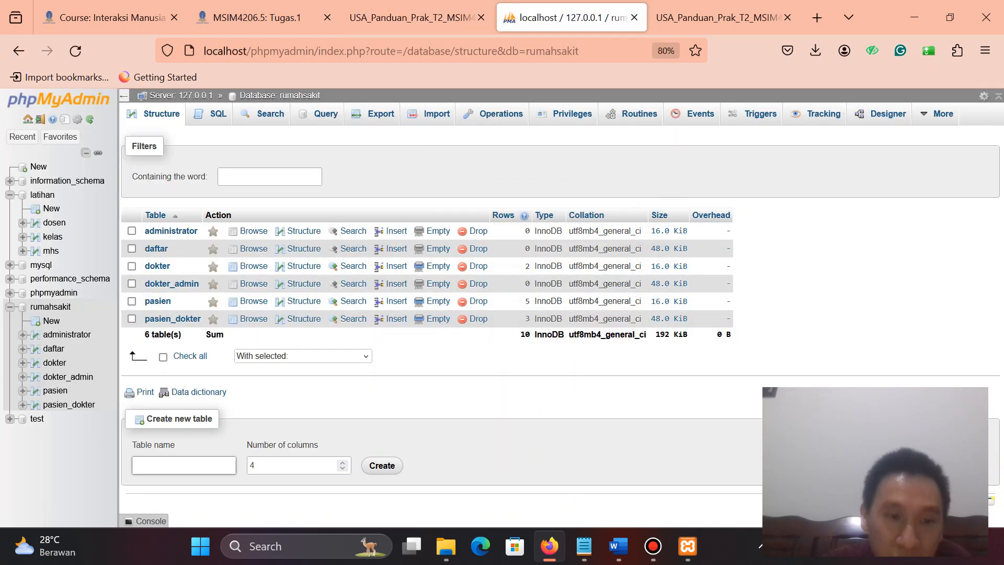
text(asie)
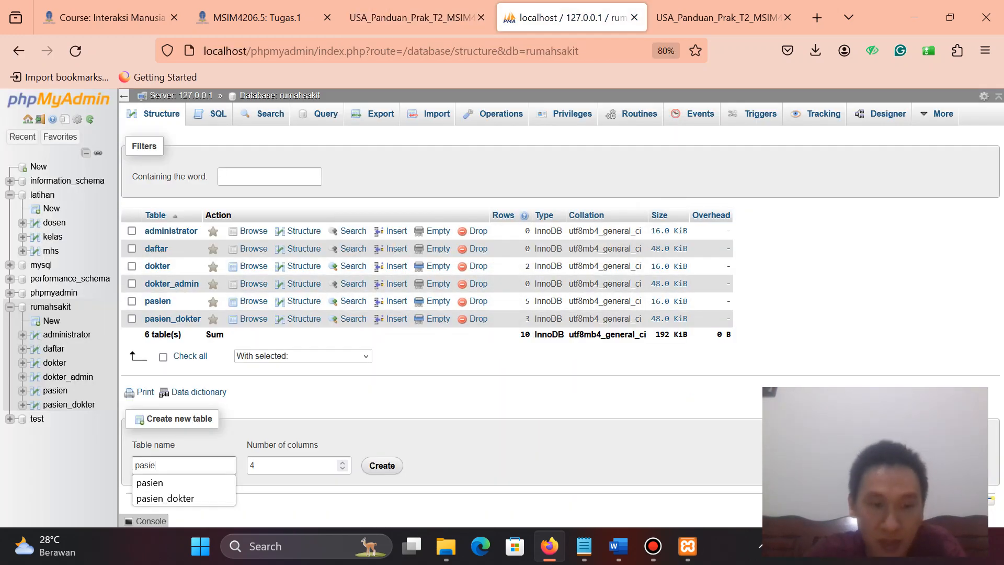
text(n2)
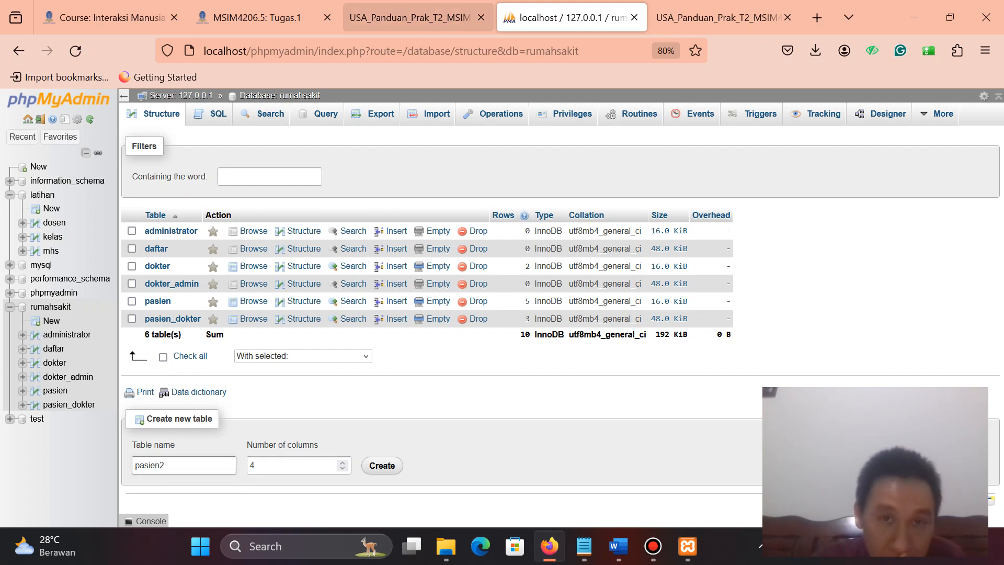
click(381, 465)
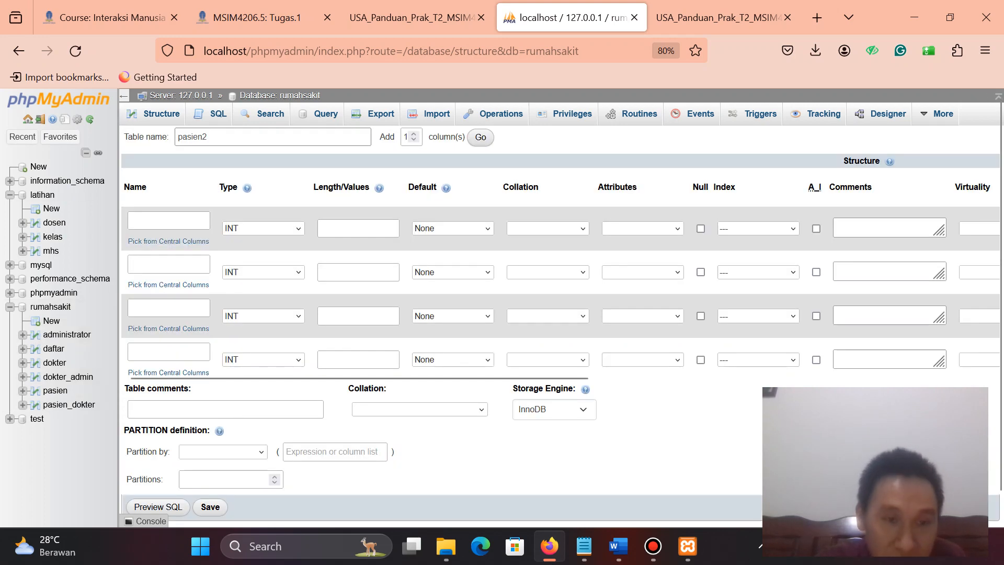
Find the hospital case's Entity Relationship Diagram (Gambar 1) in the downloaded guide and examine the pasien attributes
click(412, 18)
click(719, 17)
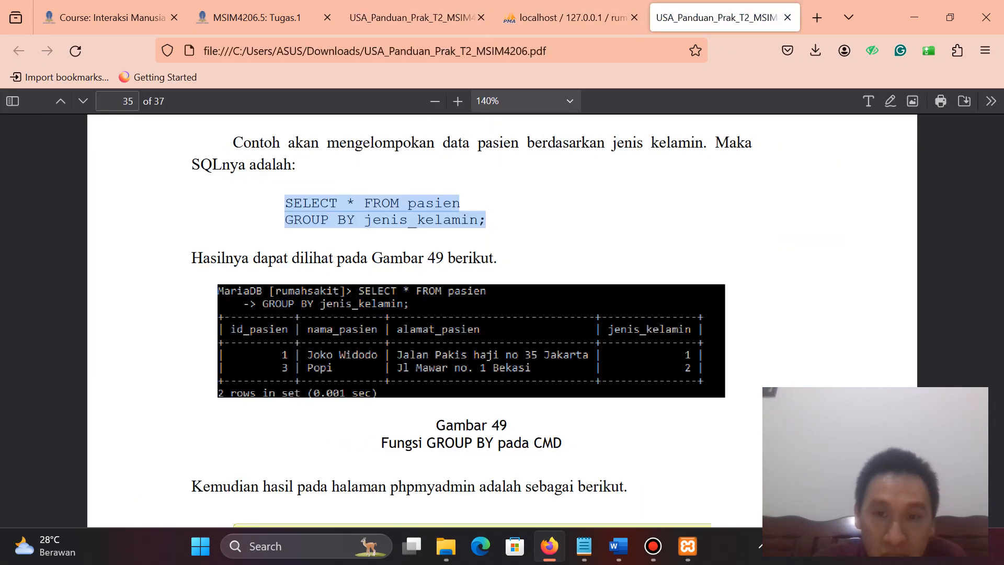
key(Page_Up)
key(Home)
scroll(502, 321, down, 20)
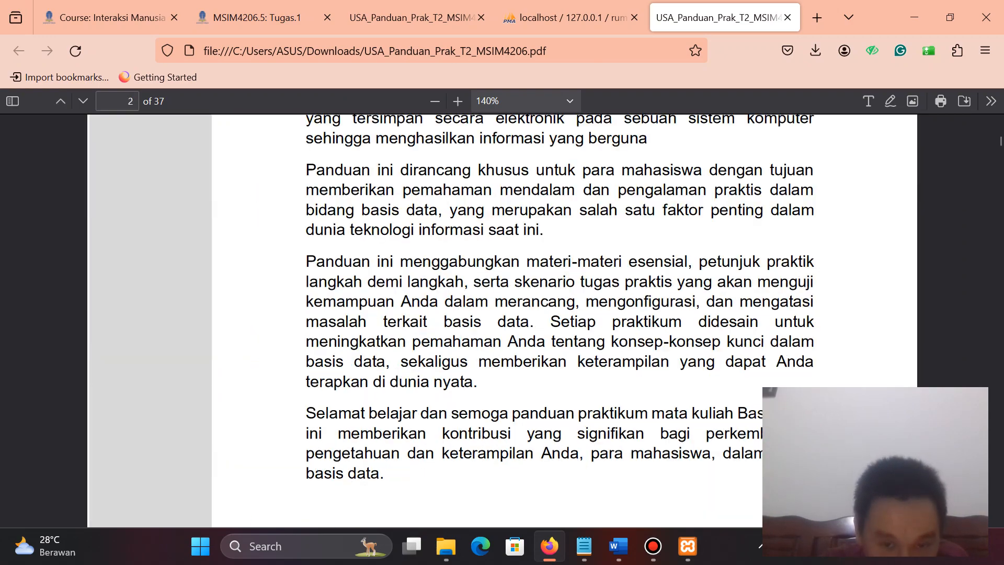
scroll(502, 320, down, 20)
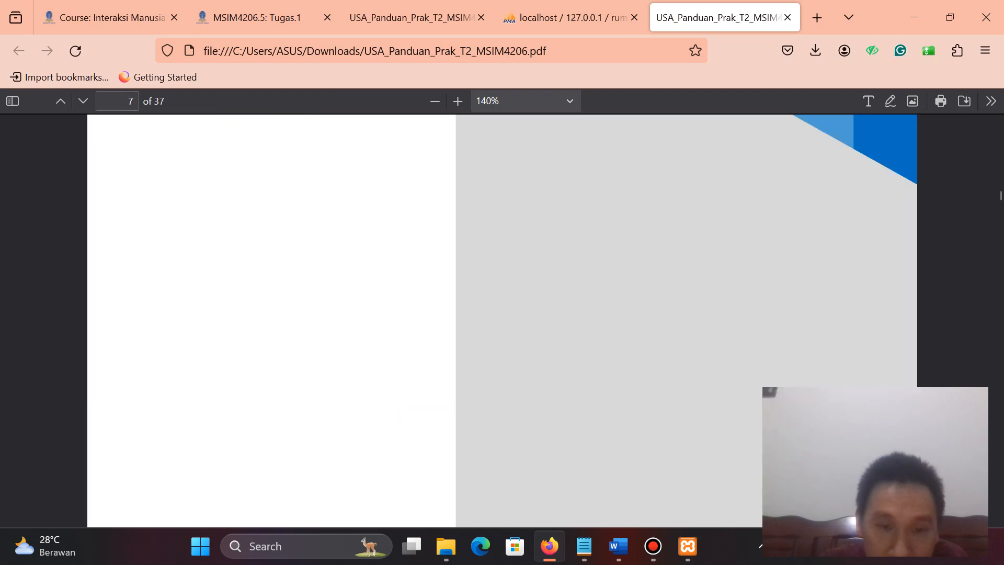
scroll(502, 321, up, 15)
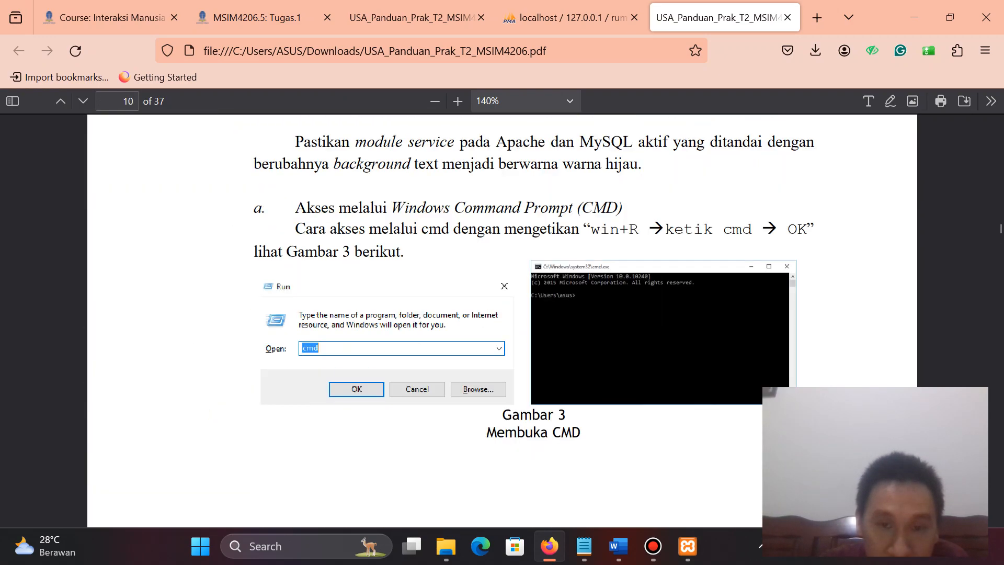
scroll(502, 320, down, 6)
scroll(502, 321, down, 6)
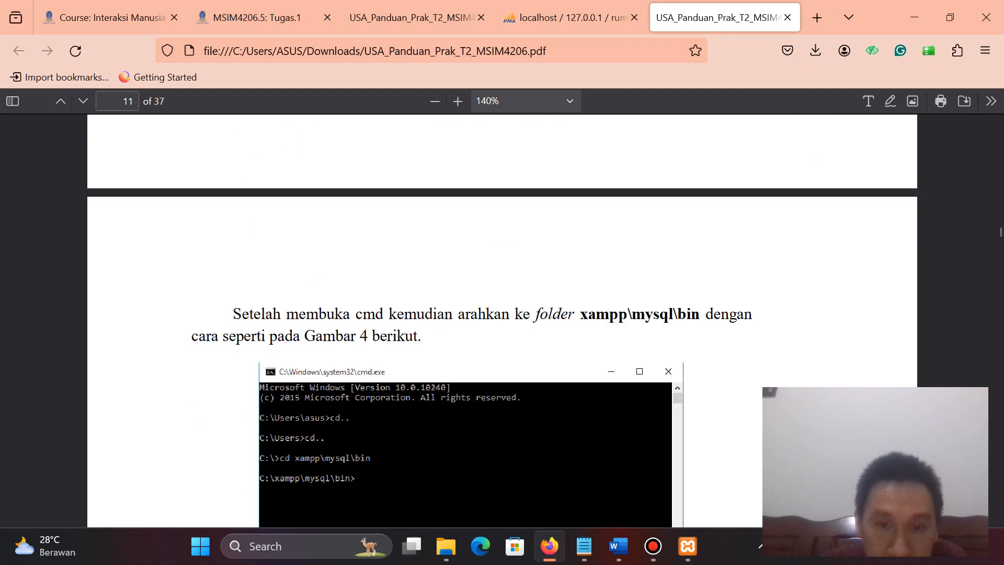
scroll(502, 321, up, 15)
scroll(502, 321, down, 4)
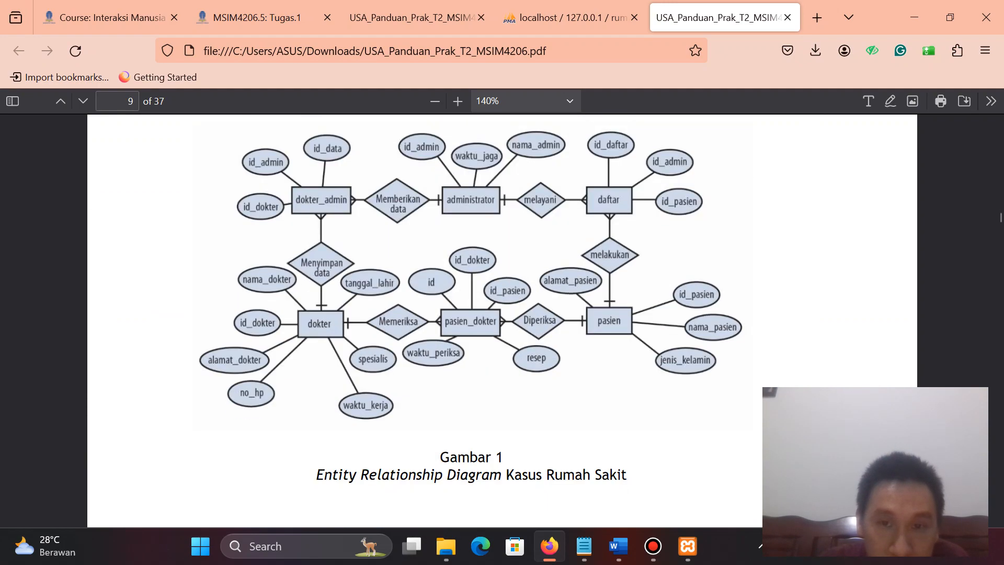
scroll(502, 321, up, 2)
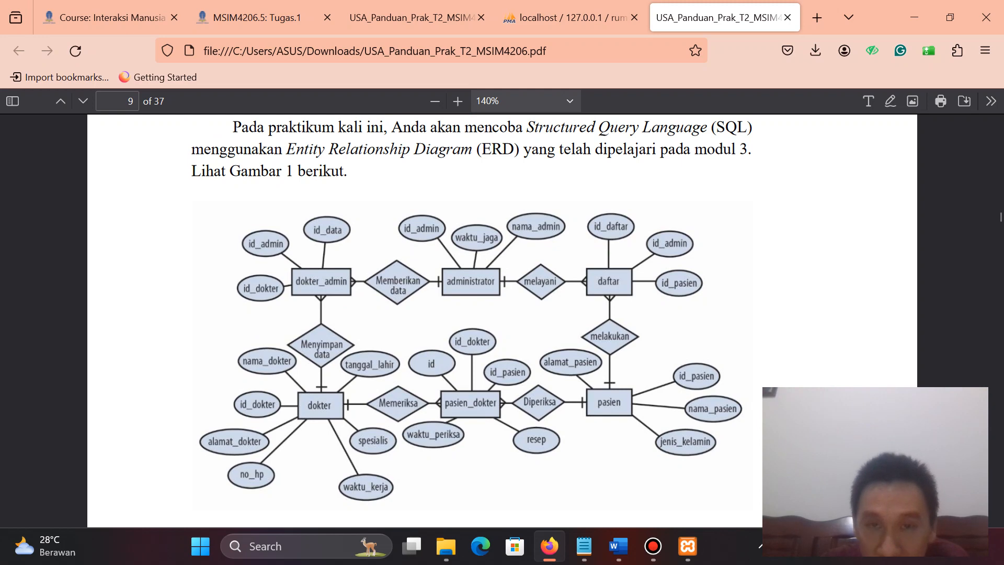
Name the first column of the new pasien2 table id_pasien
click(572, 18)
click(181, 221)
text(i)
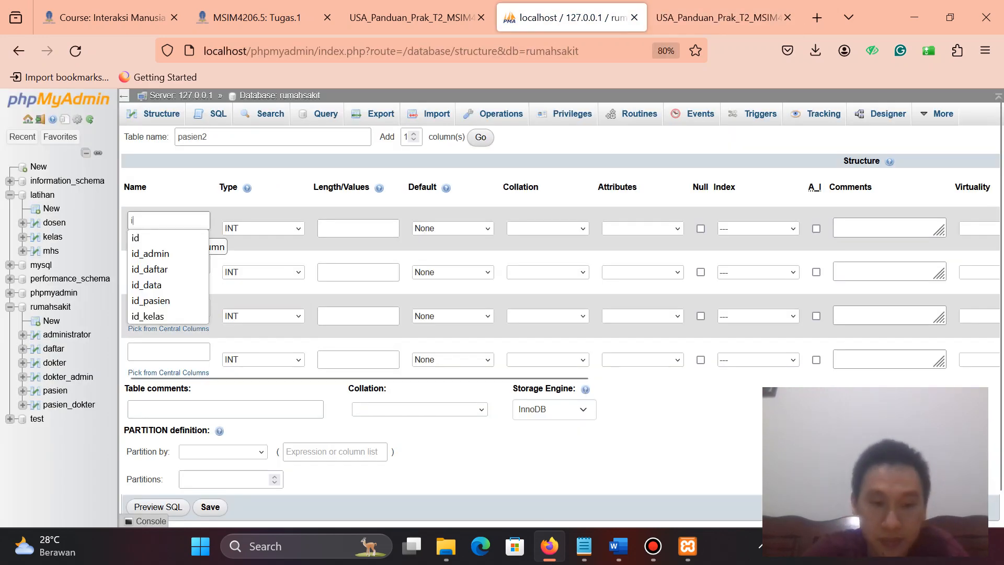
text(d_pasien)
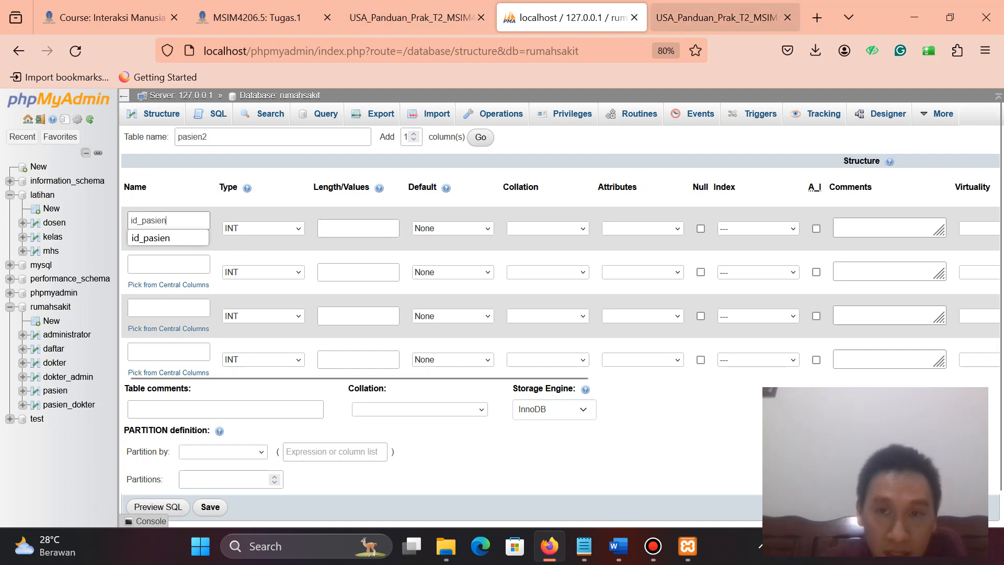
Find Gambar 19 with the unrelated tables in the guide and enlarge it to 200% to read the pasien column types and lengths
click(722, 17)
scroll(502, 314, down, 15)
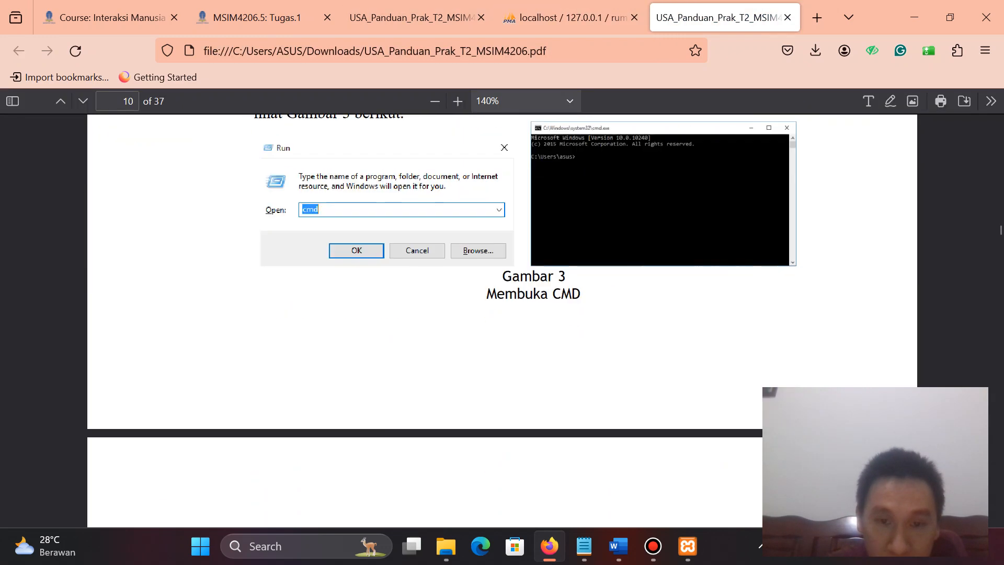
scroll(502, 314, down, 20)
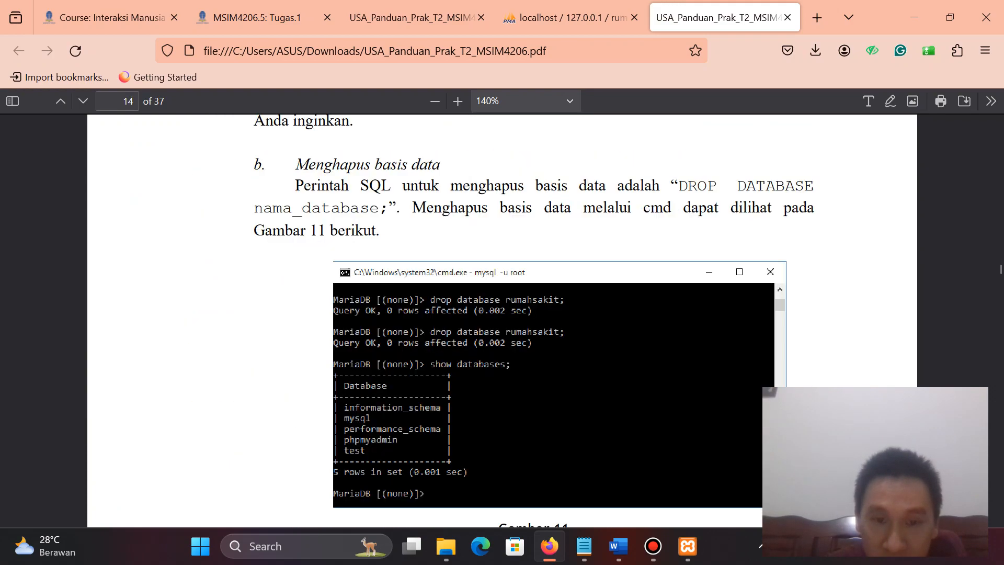
scroll(502, 314, down, 20)
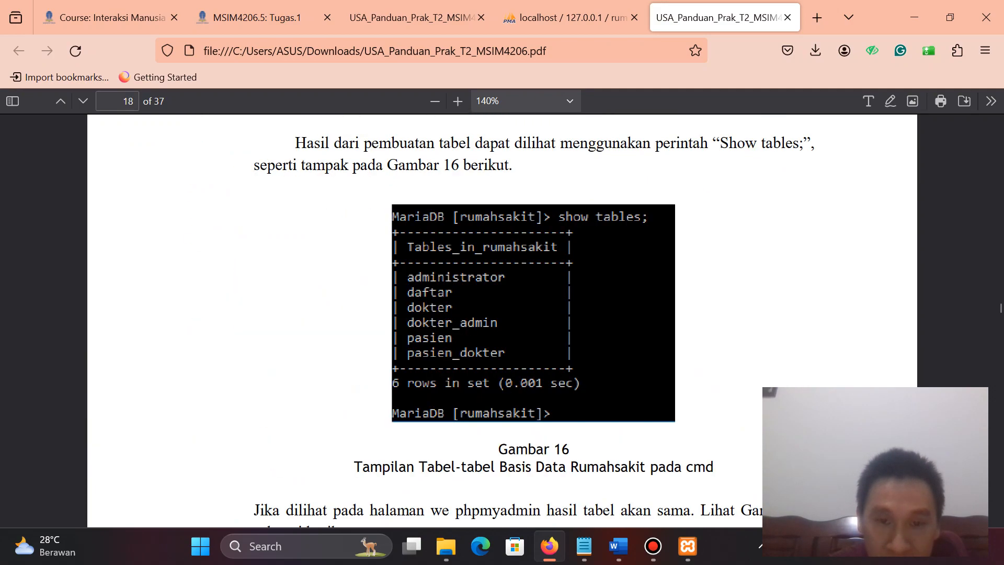
scroll(502, 314, down, 15)
scroll(502, 314, up, 8)
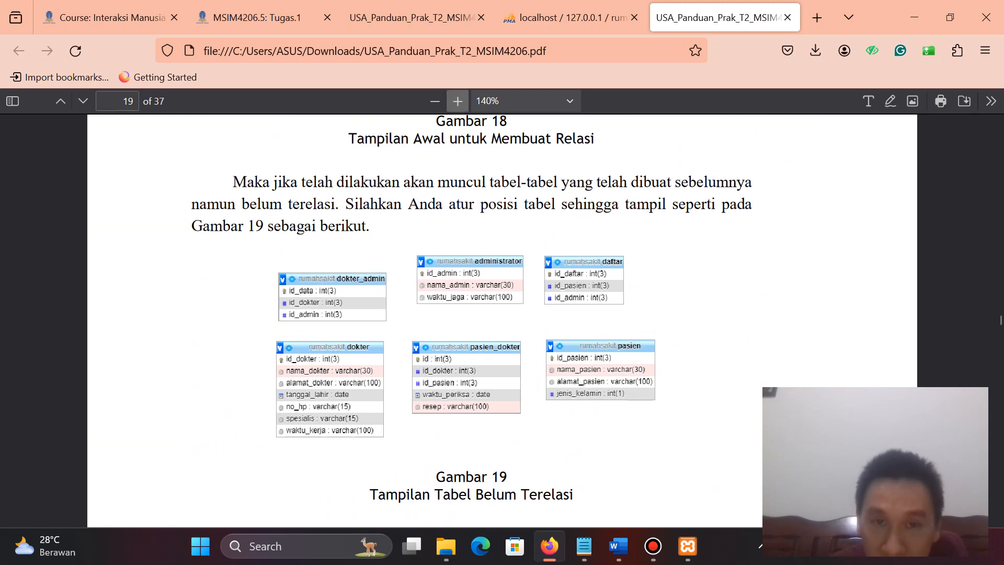
click(458, 100)
click(458, 101)
click(458, 100)
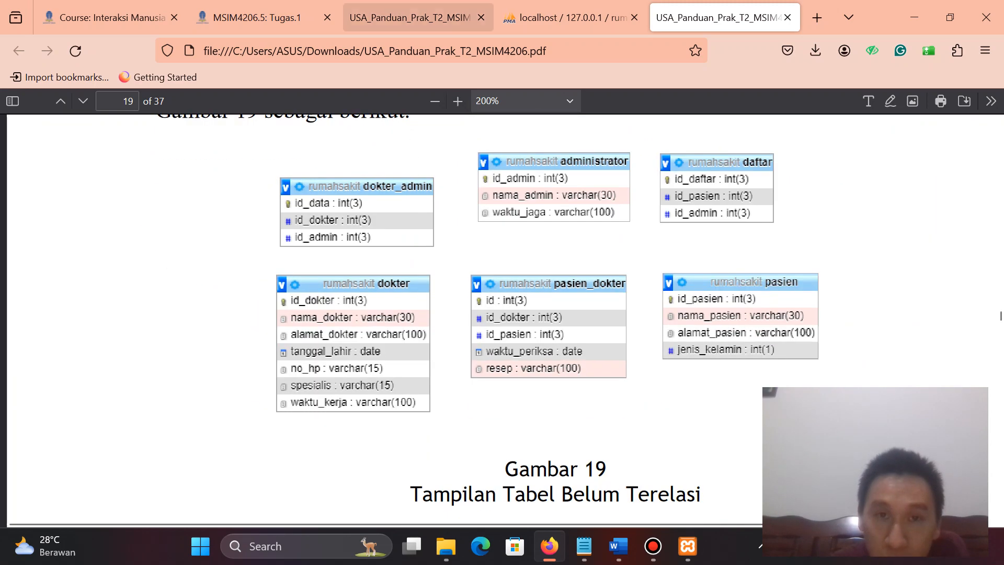
Set the id_pasien column's length to 3 and check the pasien table in the guide's Gambar 19
click(413, 17)
click(570, 17)
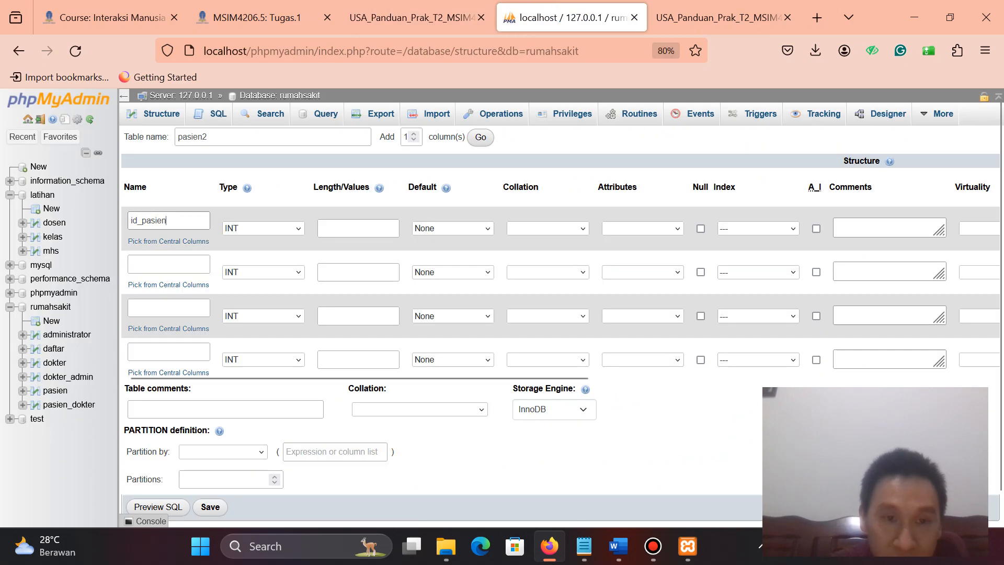
click(359, 228)
text(3)
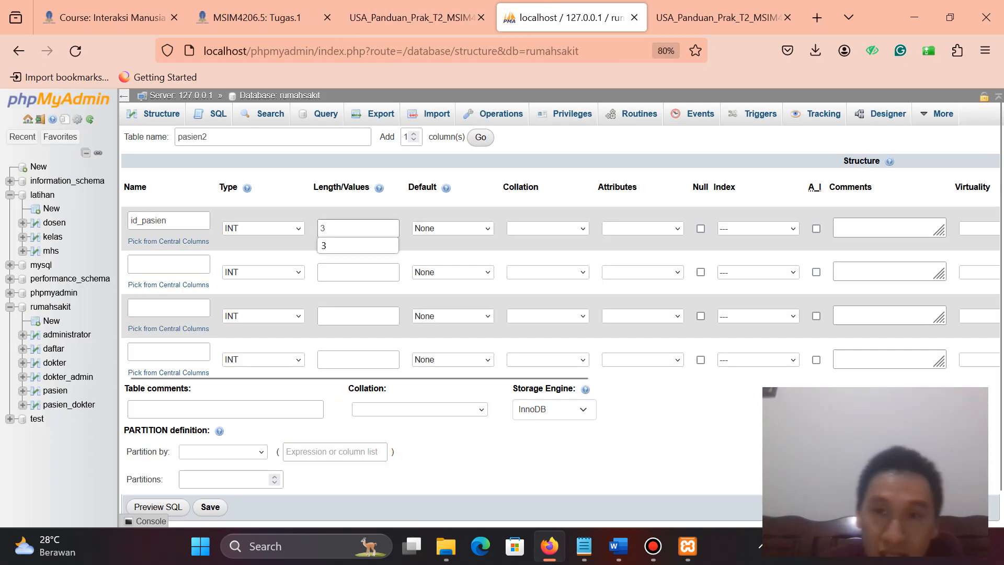
click(722, 17)
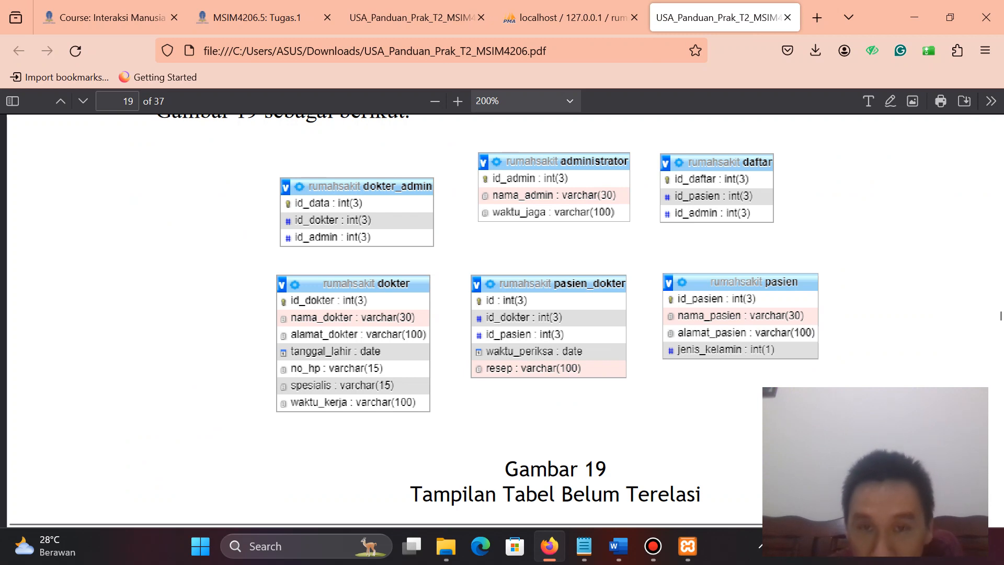
click(570, 17)
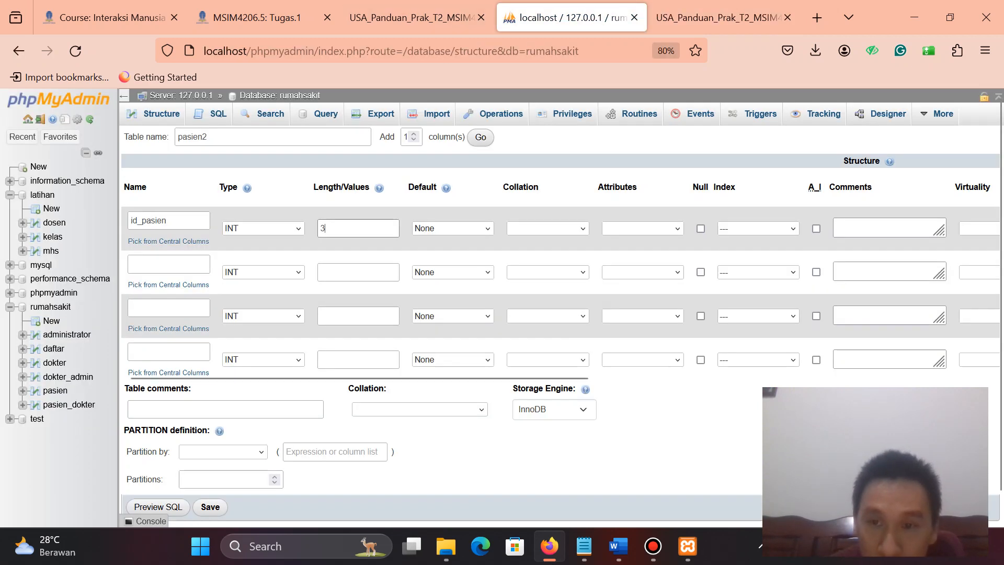
Make id_pasien the primary key of the pasien2 table with auto increment enabled
click(757, 228)
click(739, 258)
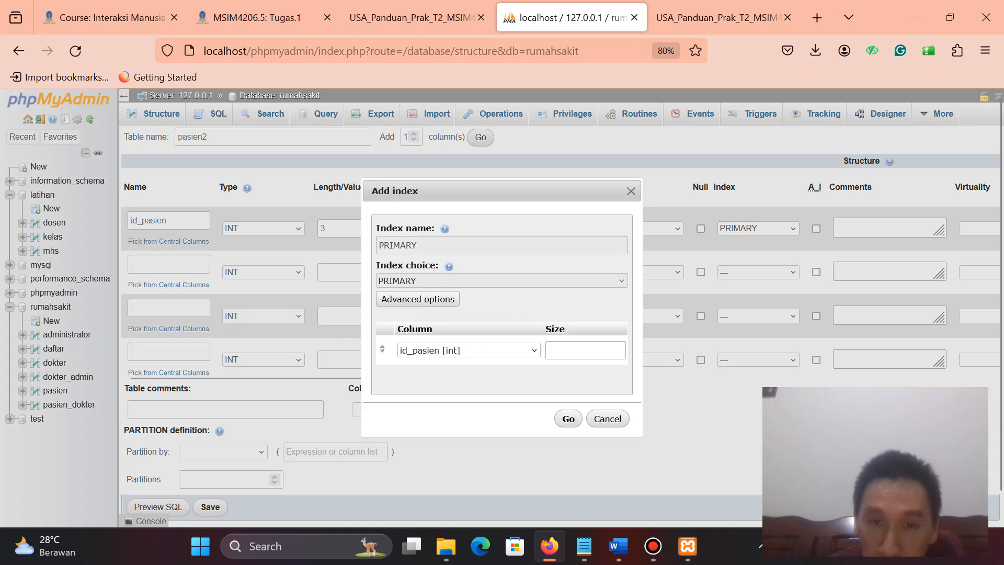
click(568, 418)
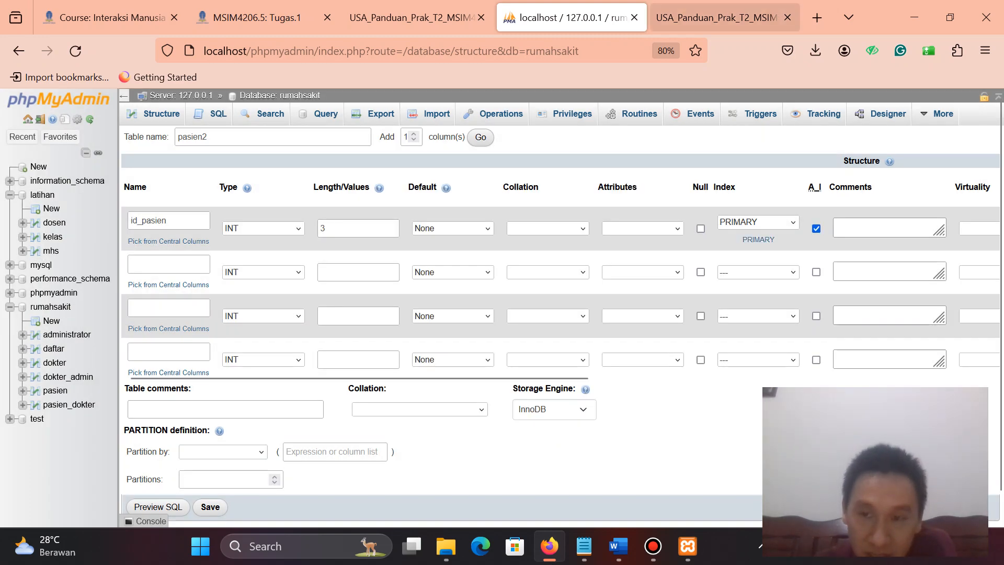
Check the pasien table in the guide's Gambar 19 and name the second pasien2 column nama_pasien
click(717, 17)
scroll(502, 313, down, 5)
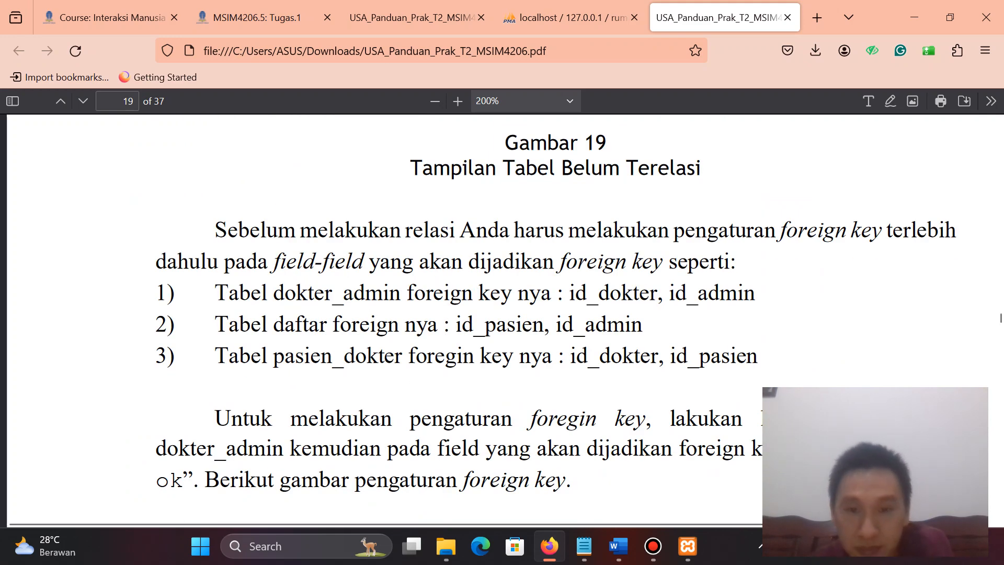
scroll(502, 314, up, 15)
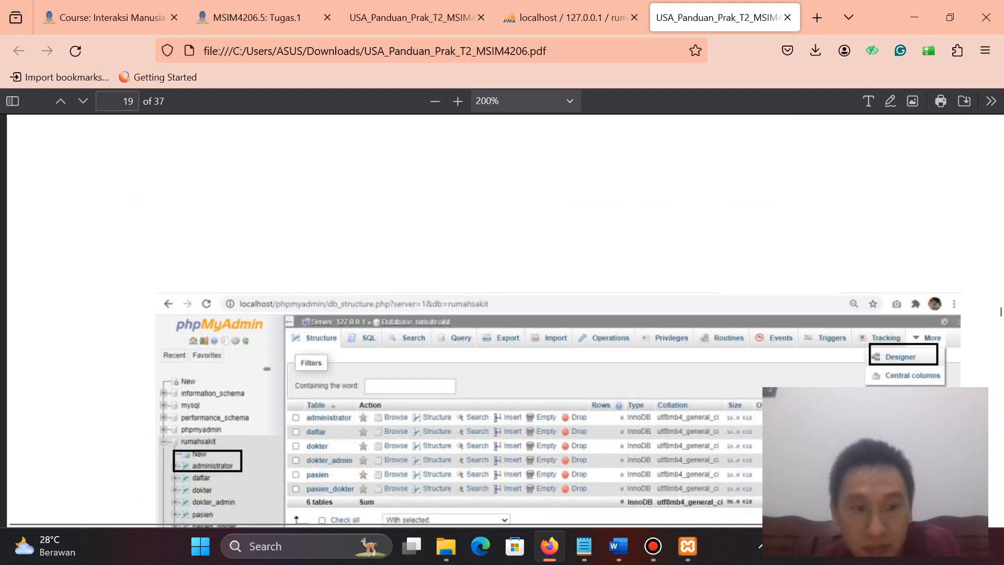
scroll(502, 314, down, 5)
key(ctrl+shift+Tab)
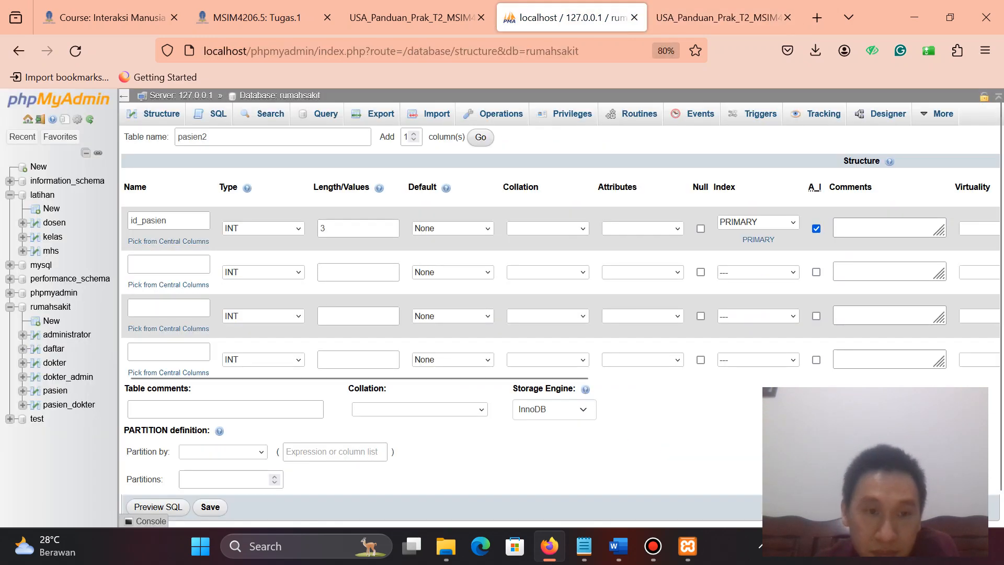
key(ctrl+Tab)
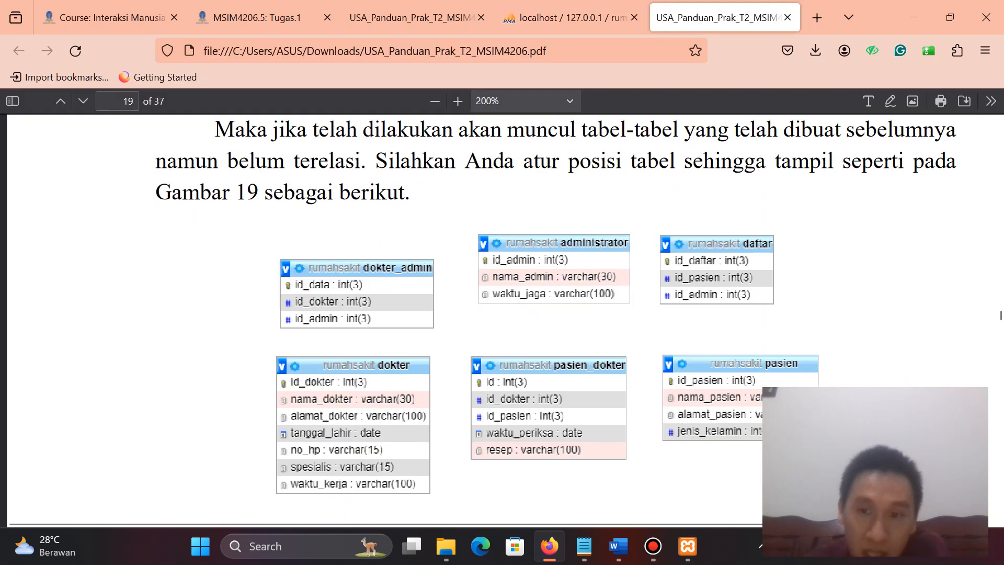
scroll(502, 314, down, 3)
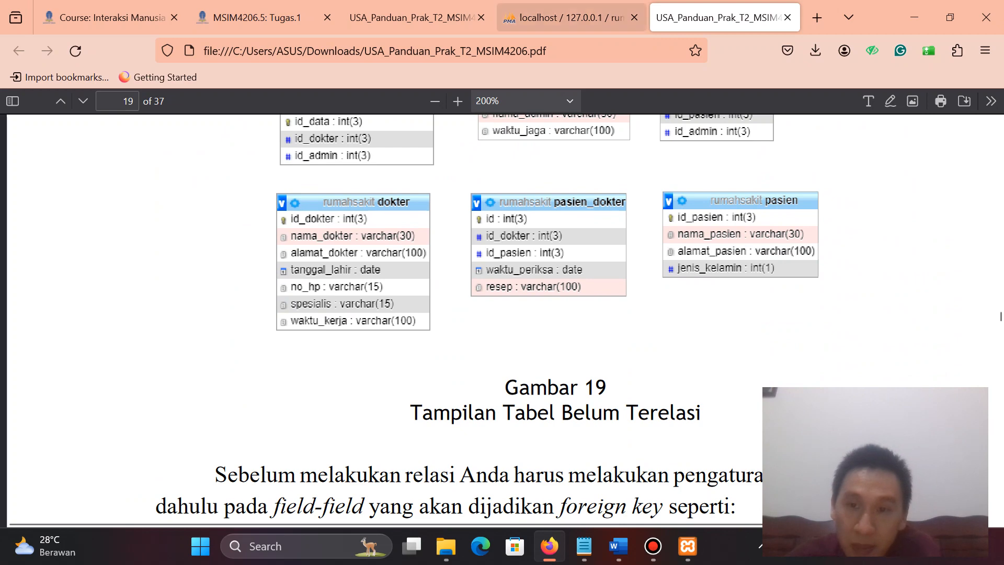
key(ctrl+shift+Tab)
text(nama)
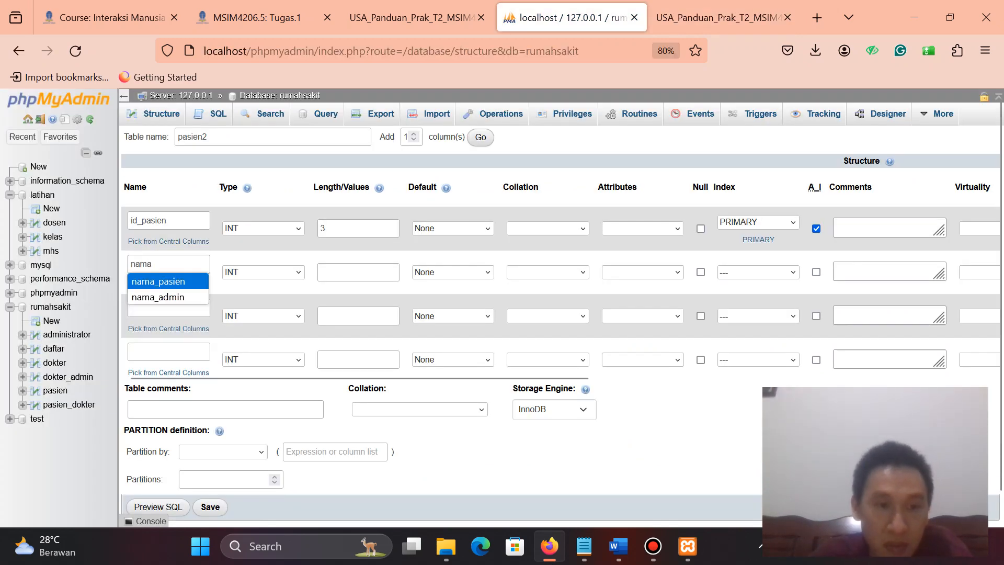
click(157, 281)
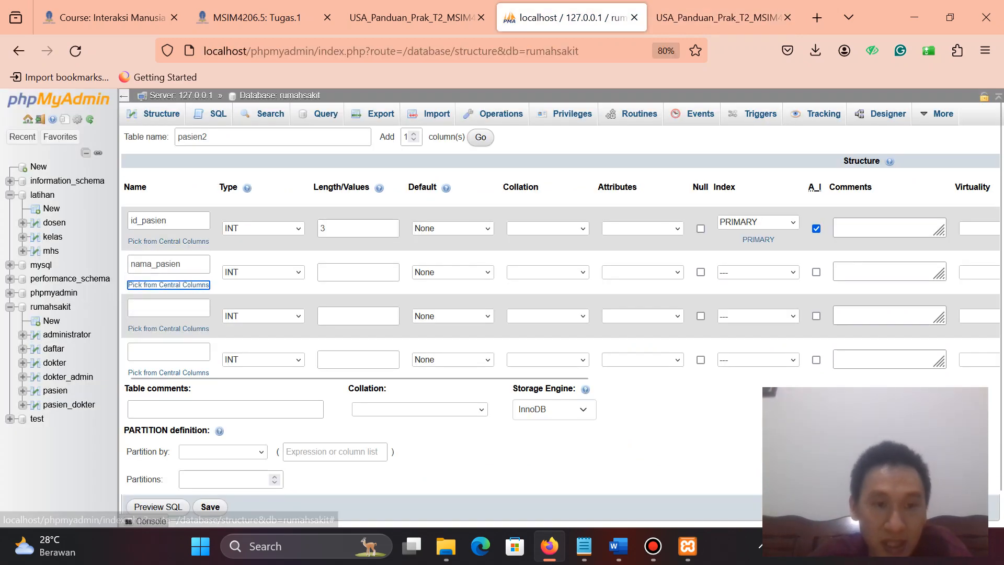
Set the nama_pasien column's type to VARCHAR with a length of 30
click(263, 272)
key(Down)
key(Return)
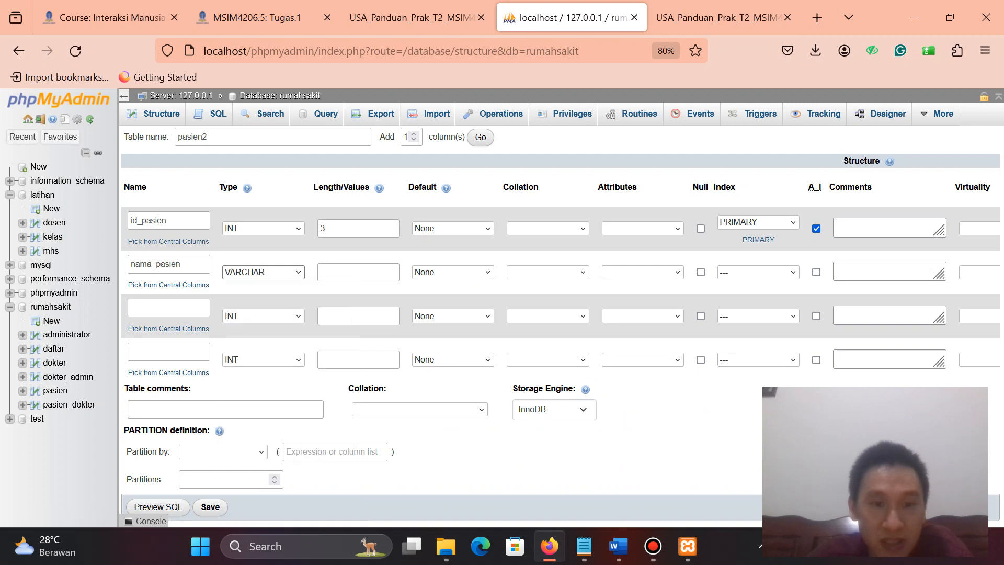
key(Tab)
text(30)
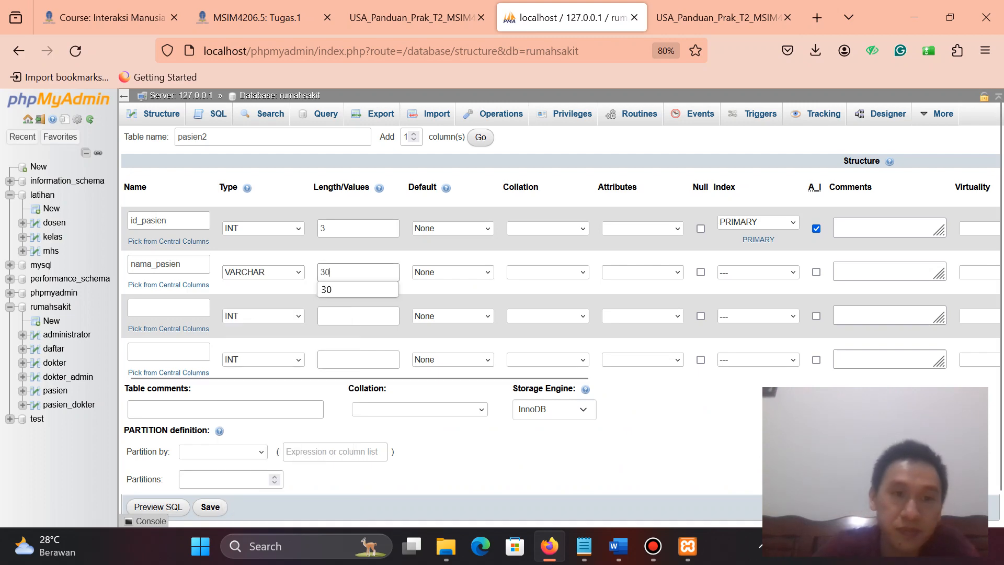
Name the third column alamat_pasien after checking it against the pasien table in the guide
click(168, 308)
key(ctrl+Tab)
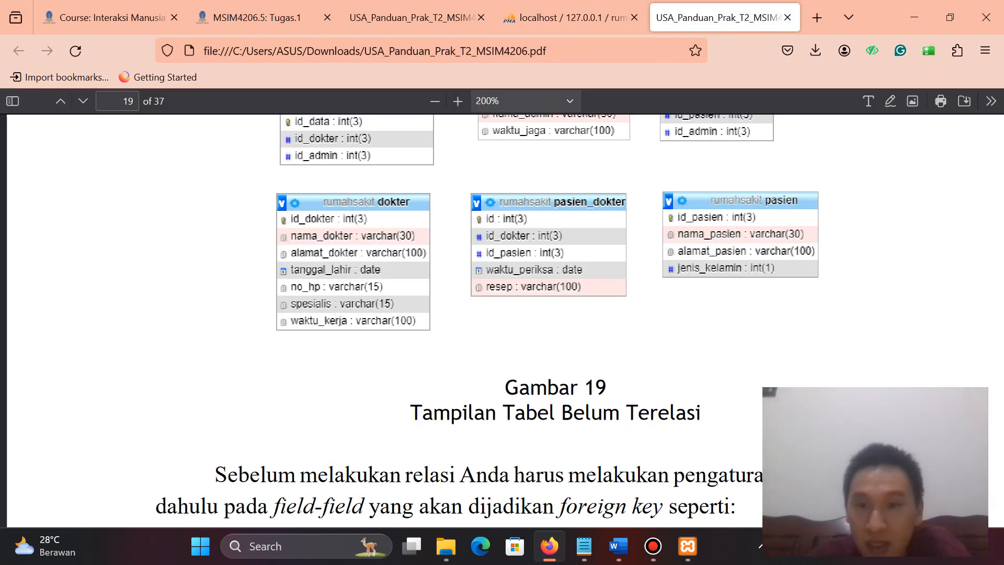
key(ctrl+shift+Tab)
text(alamat)
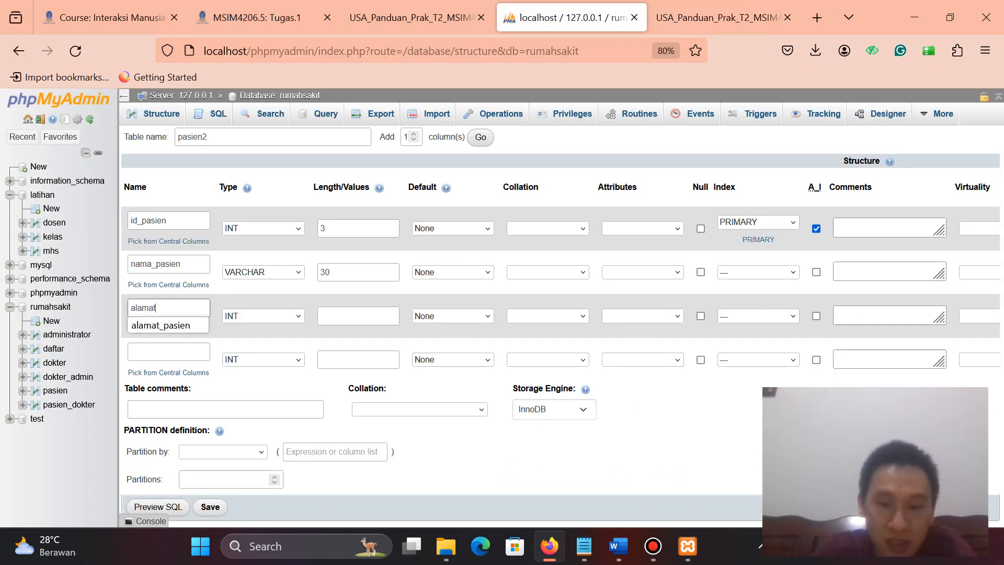
text(_pasien)
key(Down)
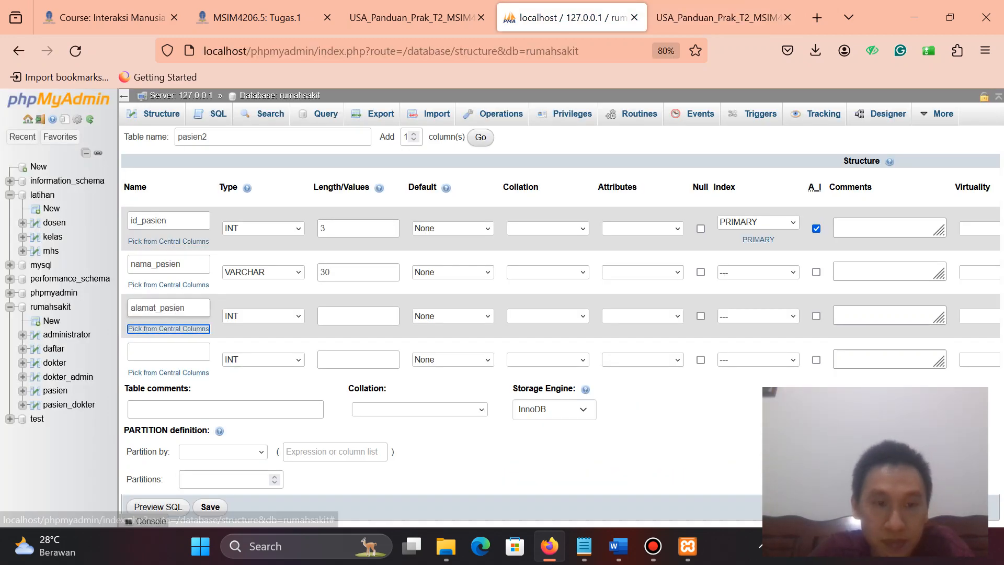
Set the alamat_pasien column's type to VARCHAR with a length of 100
key(Tab)
key(alt+Down)
key(Down)
key(Return)
key(Tab)
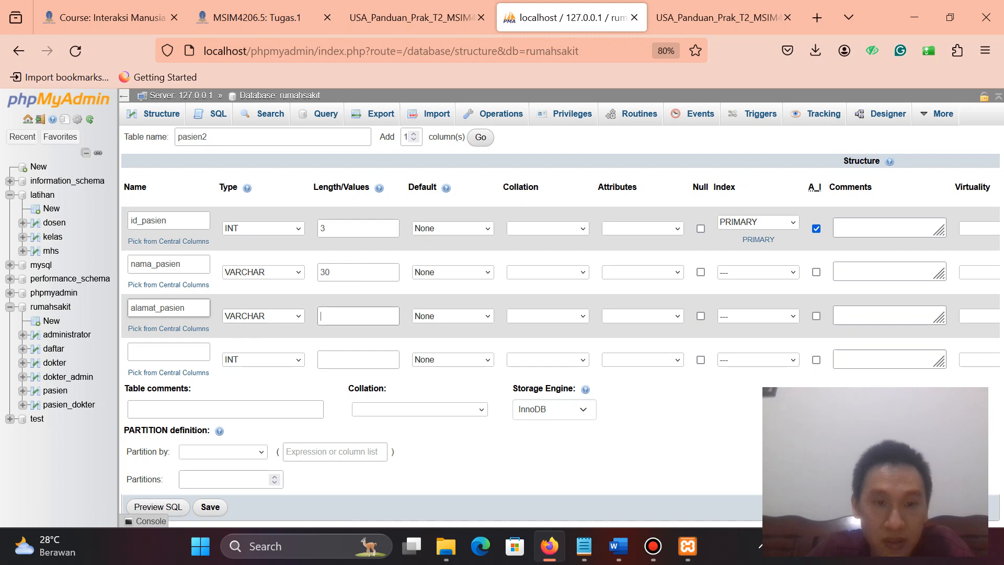
text(100)
Check the last pasien attribute in the guide and name the fourth column jenis_kelamin
key(ctrl+Tab)
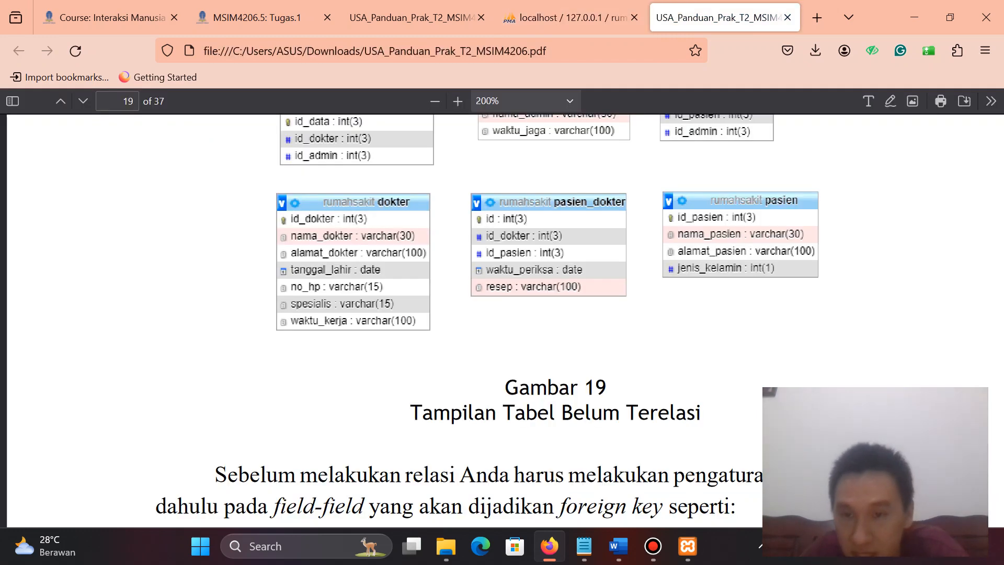
key(ctrl+shift+Tab)
click(168, 351)
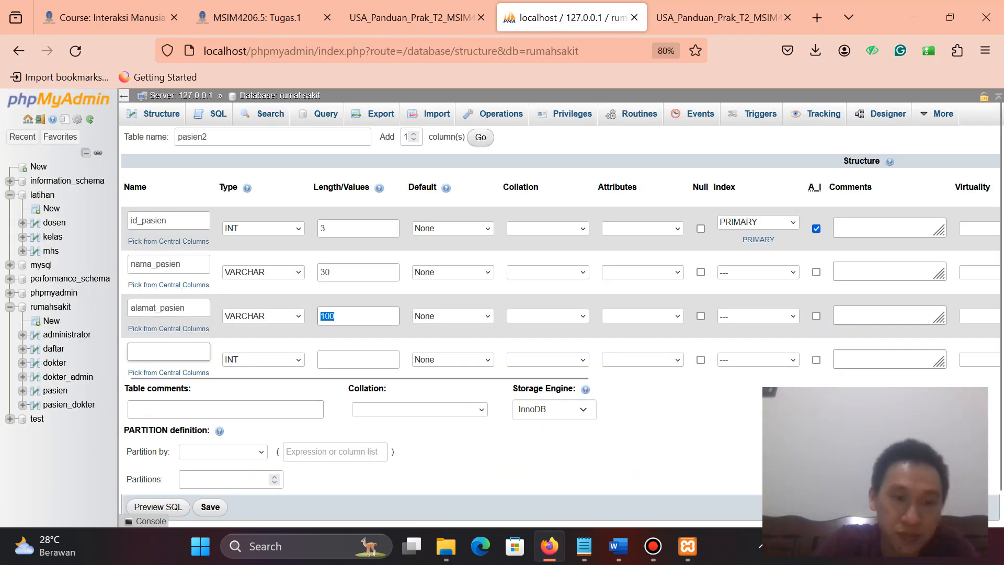
text(jenis)
key(Down)
key(Return)
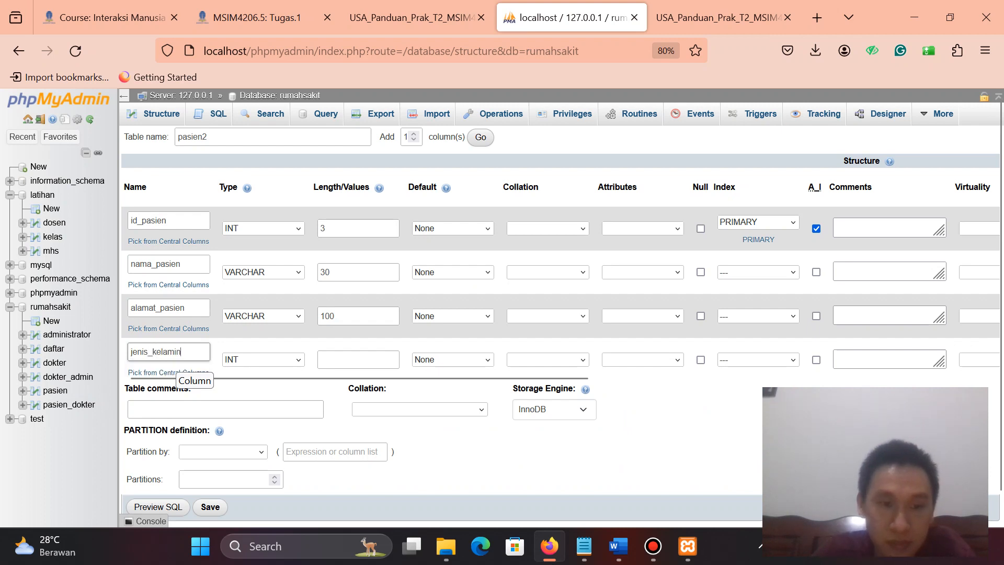
Give the INT column jenis_kelamin a length of 1 and save the pasien2 table
key(Tab)
key(Tab)
key(Tab)
text(1)
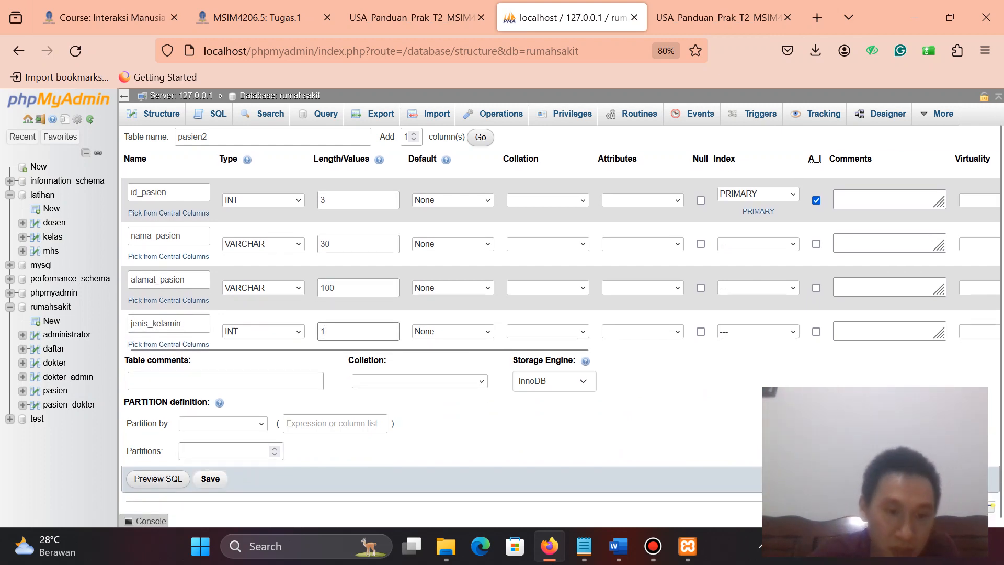
key(Return)
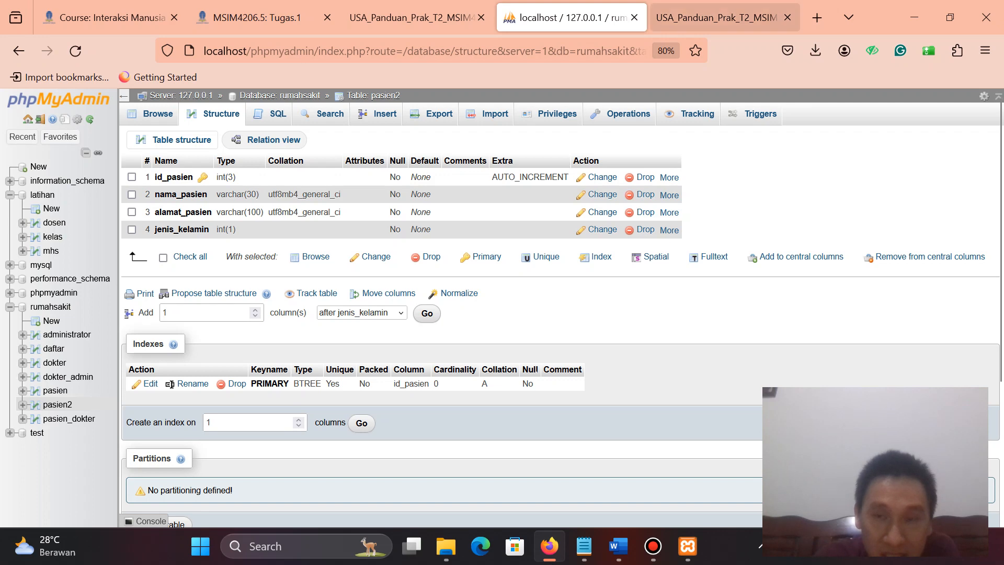
Consult the guide's foreign key instructions below Gambar 19 and add an index on pasien2's nama_pasien column
click(716, 18)
scroll(502, 314, down, 3)
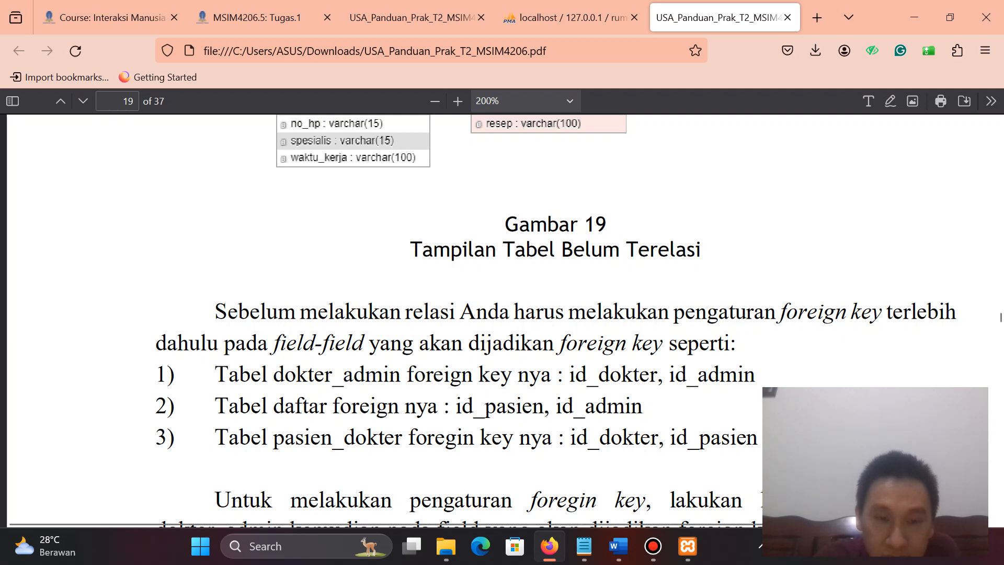
click(570, 17)
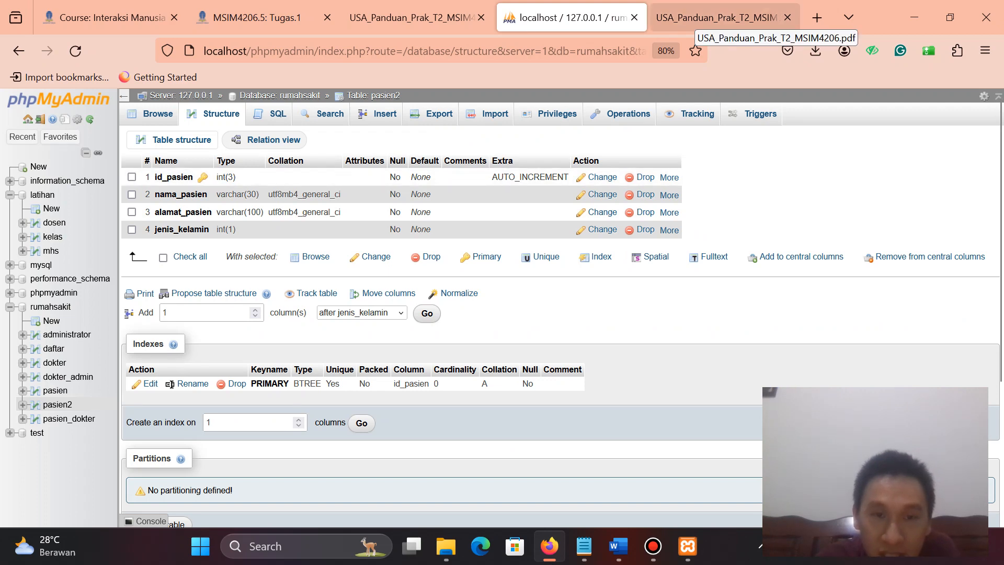
click(669, 194)
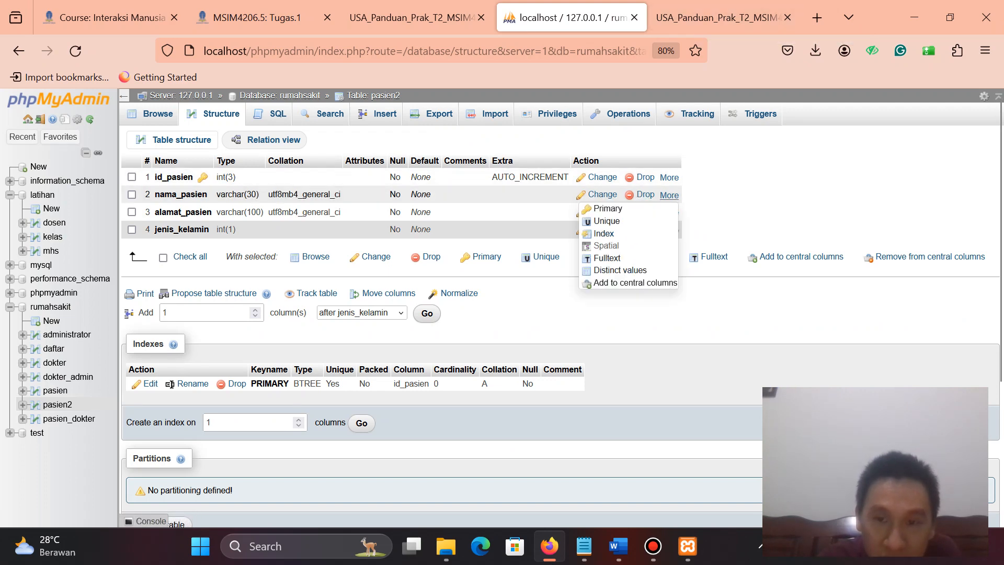
click(604, 233)
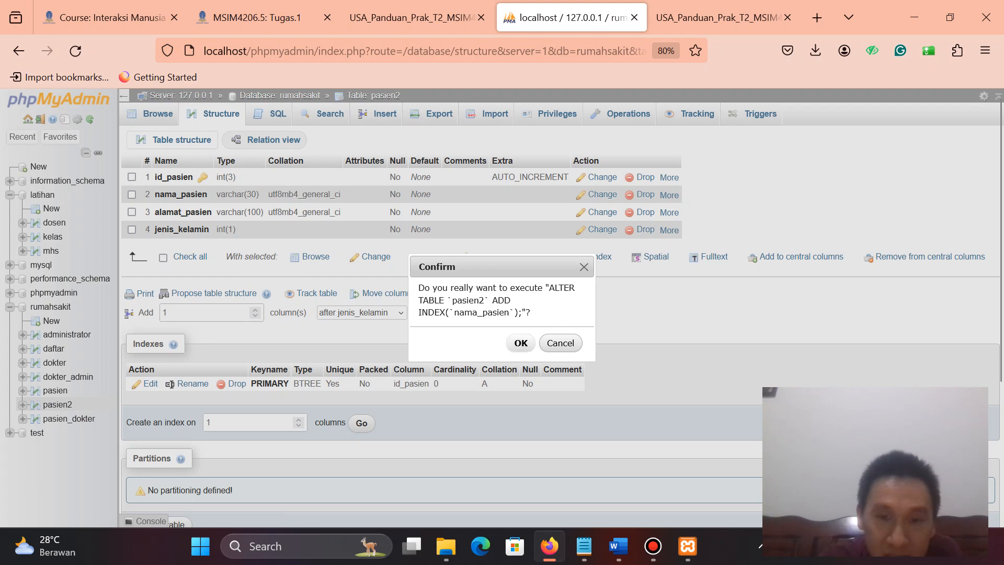
click(521, 340)
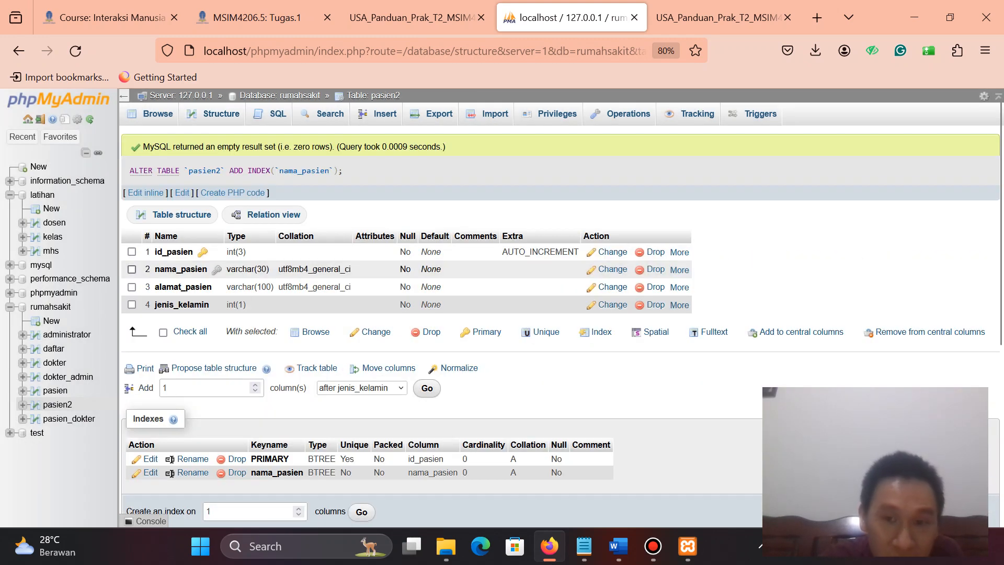
Reset the phpMyAdmin page zoom and detach the PDF guide into its own browser window at the foreign key instructions
key(ctrl+0)
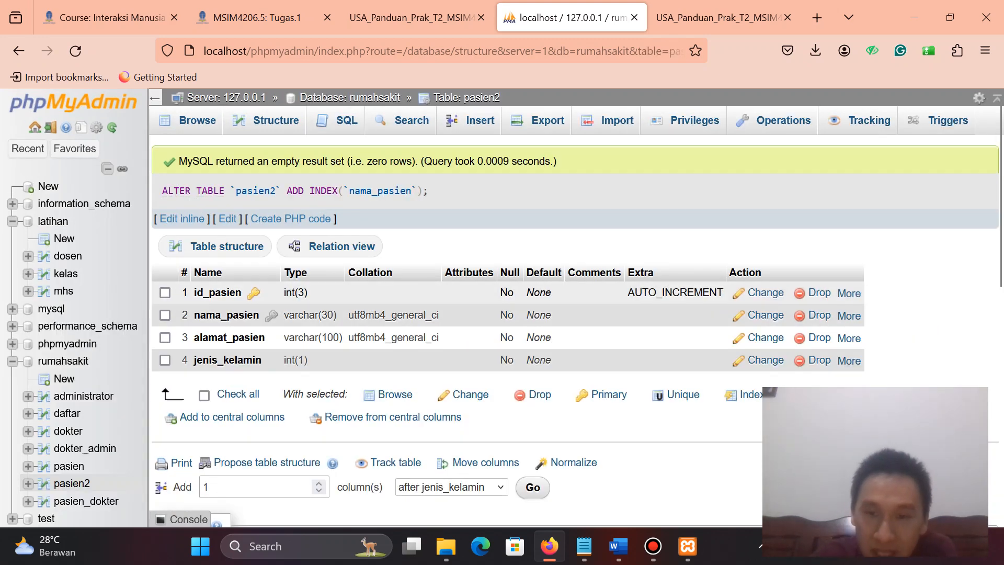
double_click(674, 292)
click(716, 17)
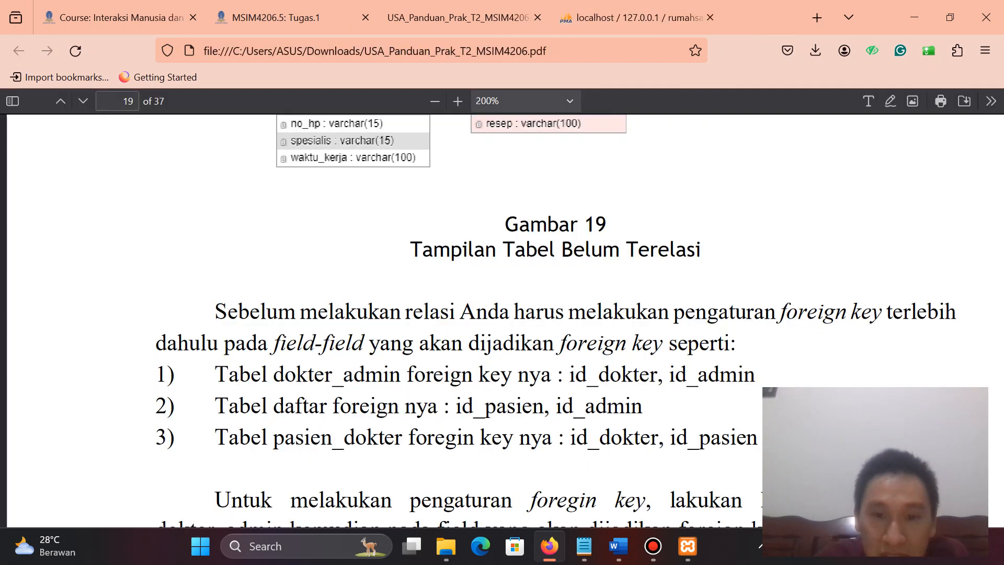
drag(458, 18, 470, 209)
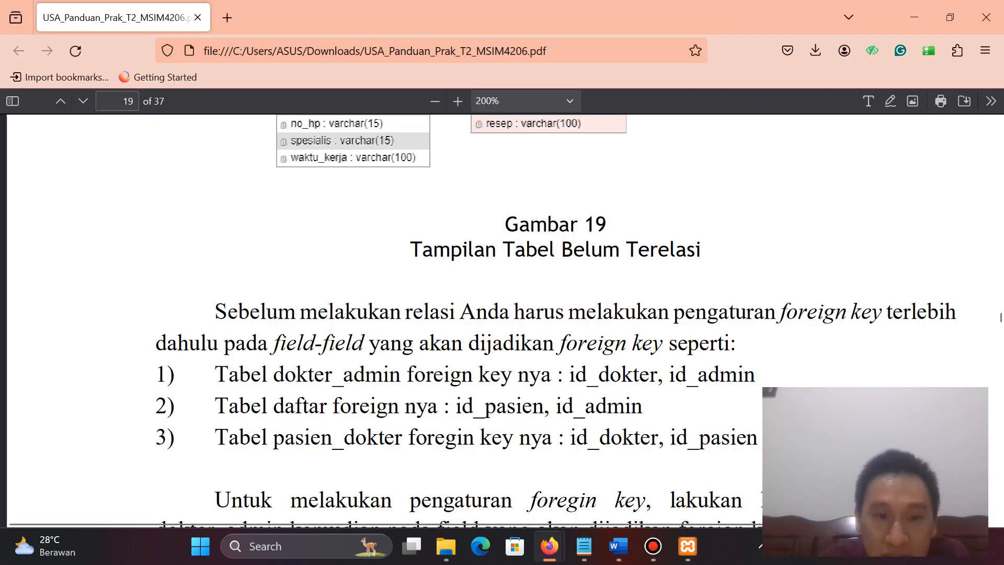
scroll(502, 314, down, 3)
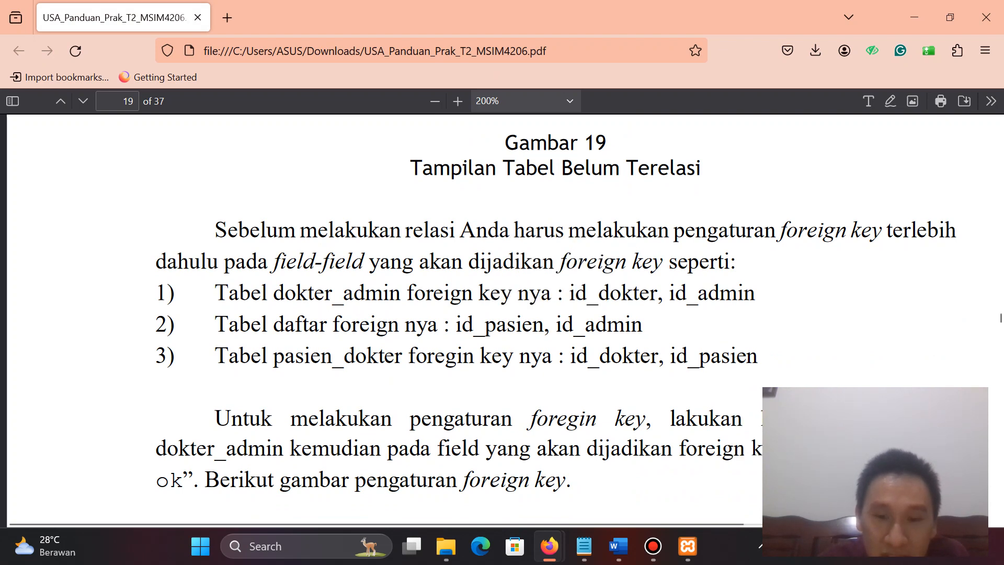
mouse_move(550, 526)
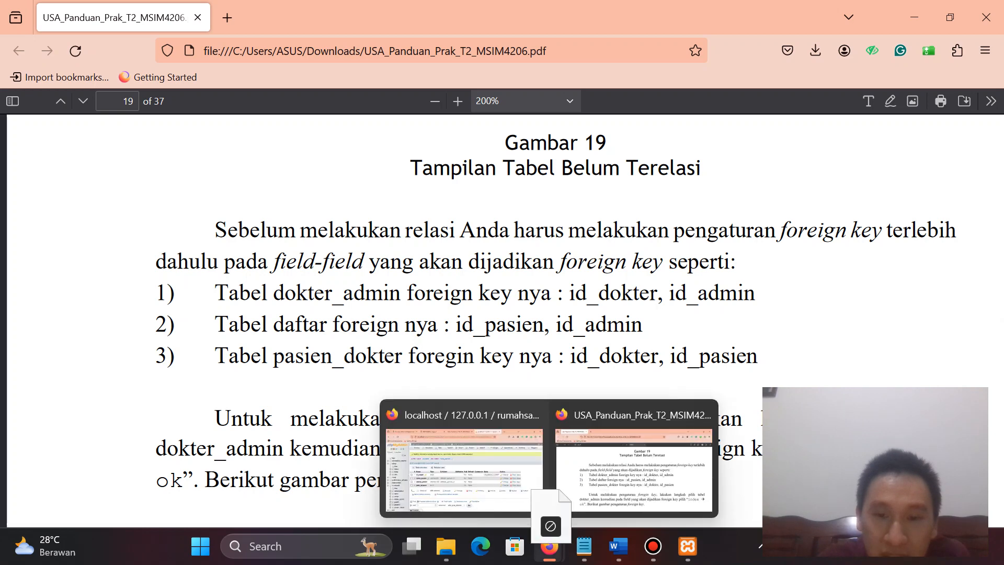